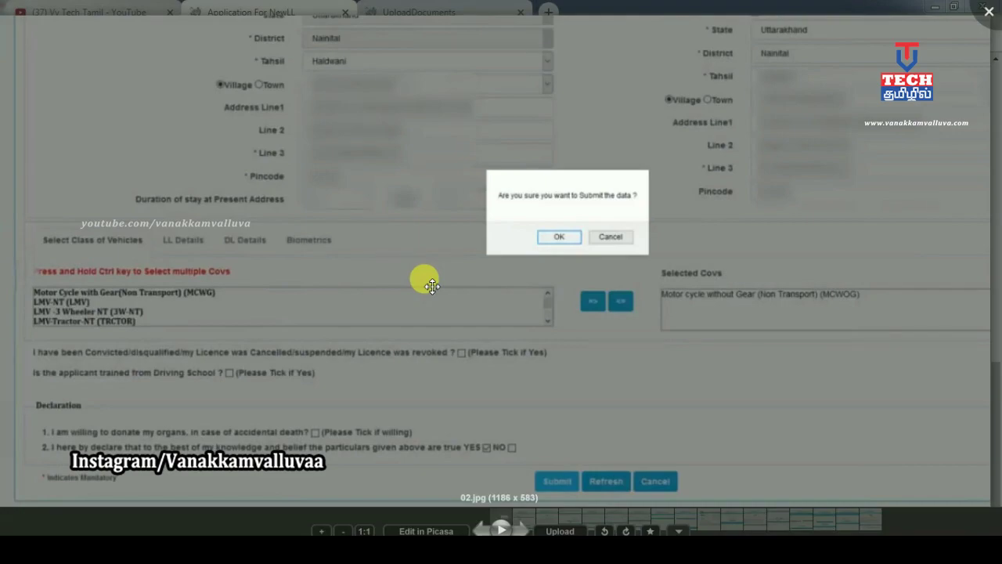
Show the screenshot 03.jpg and examine the learner's licence application acknowledgement at a larger size.
key(Right)
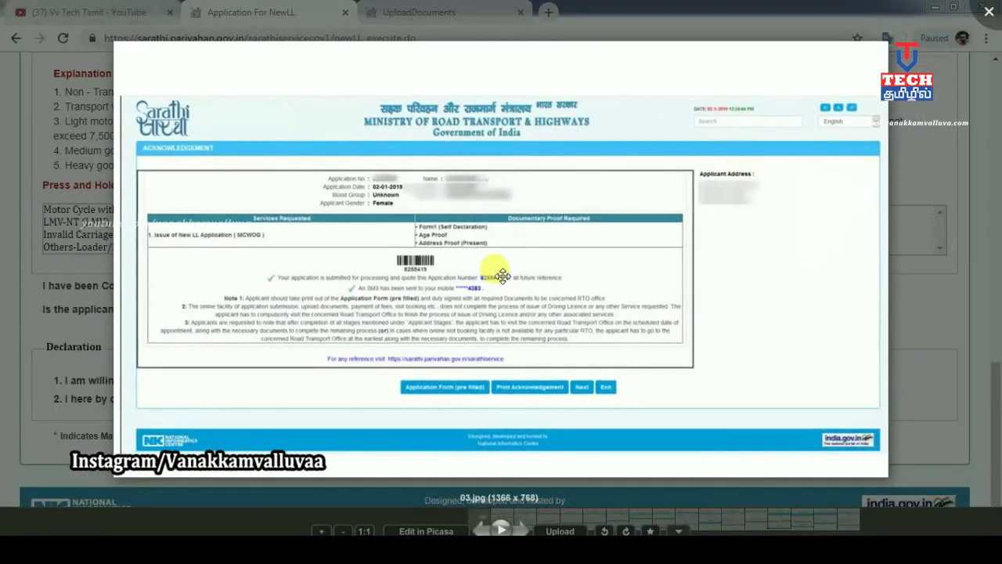
scroll(502, 275, up, 1)
scroll(501, 274, up, 2)
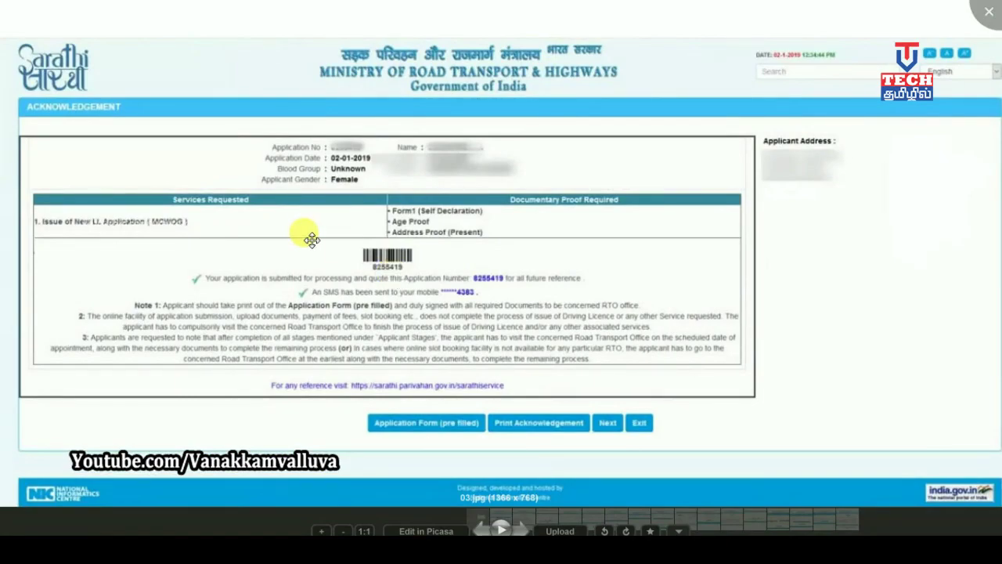
scroll(310, 240, up, 2)
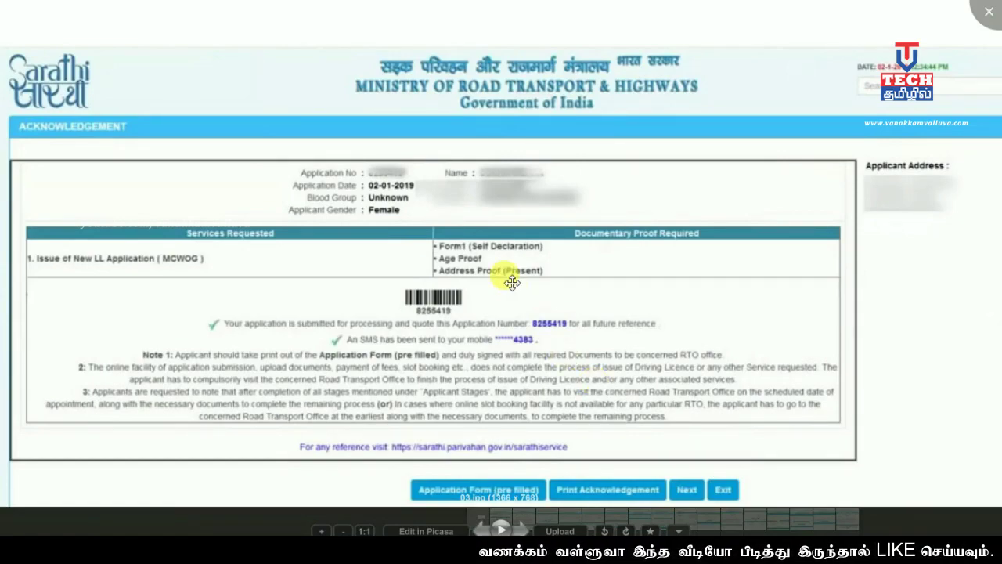
drag(594, 395, 592, 360)
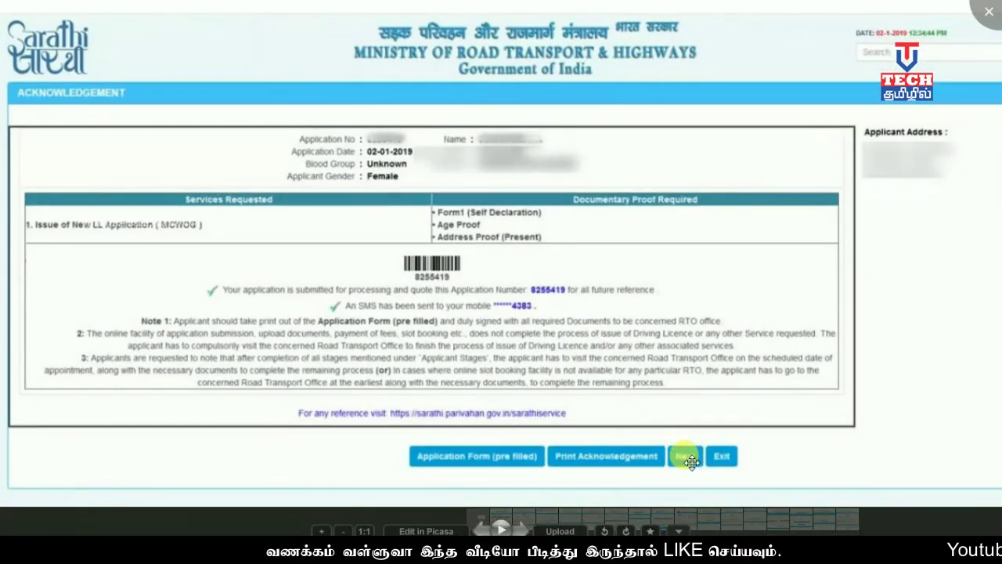
Advance through the Application Status screenshots and examine the list of stages still to be completed by the applicant.
key(Right)
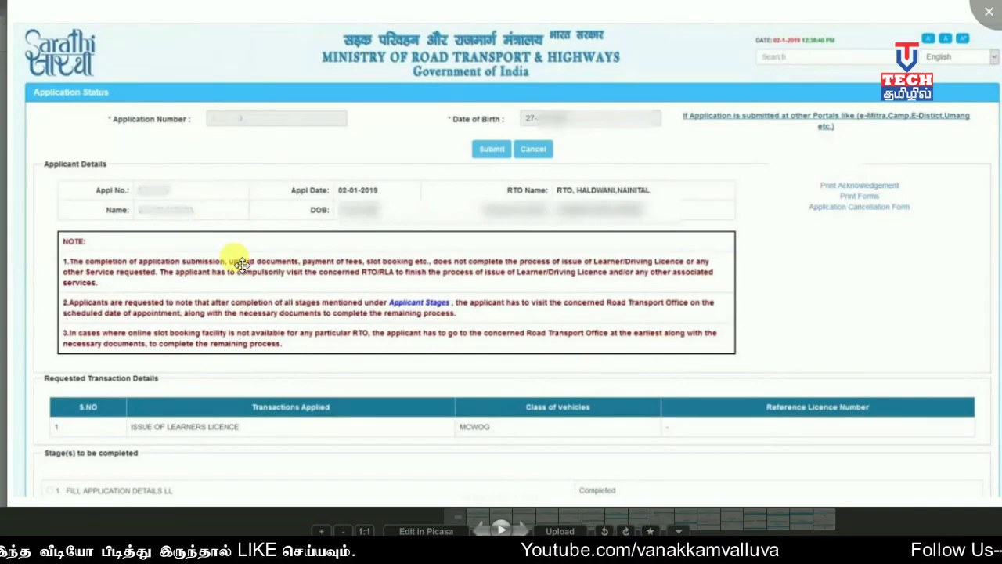
key(Right)
scroll(242, 264, up, 3)
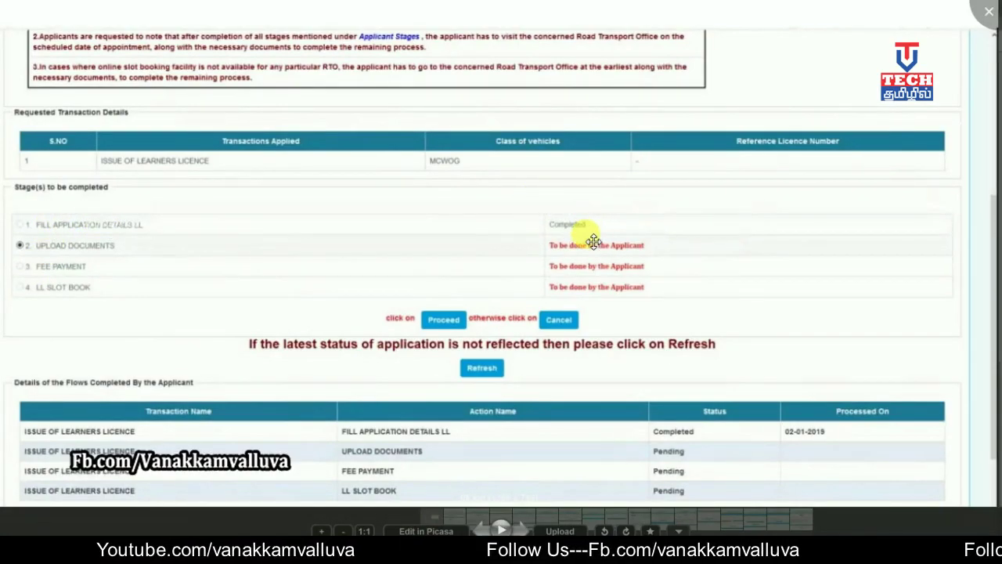
scroll(557, 223, up, 2)
drag(244, 273, 432, 249)
scroll(431, 249, down, 2)
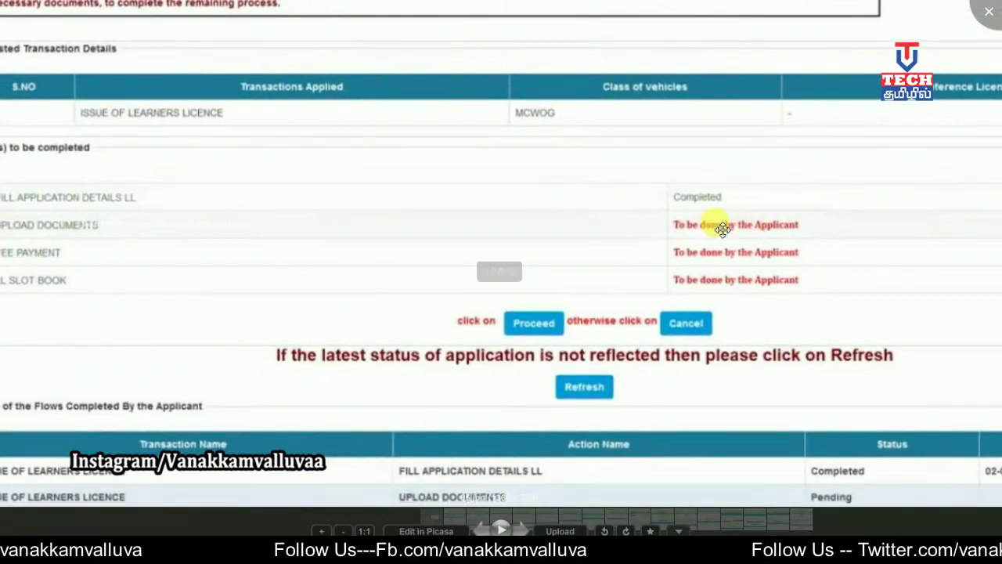
scroll(437, 255, down, 2)
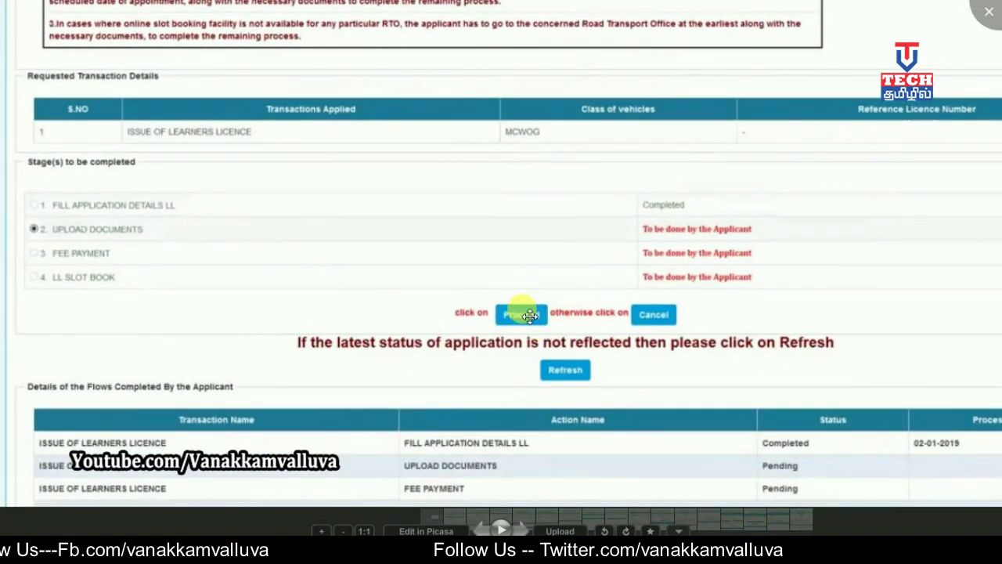
Show the Upload Documents screenshot and examine the document, proof, number and issue fields under Required Documents.
key(Right)
scroll(533, 278, up, 1)
scroll(532, 277, up, 2)
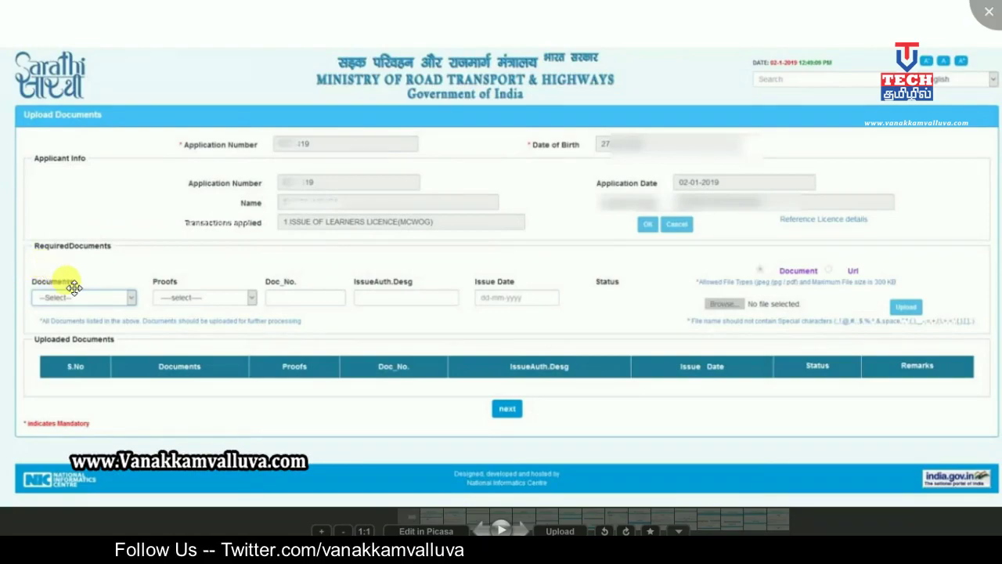
scroll(35, 292, up, 2)
scroll(35, 296, up, 1)
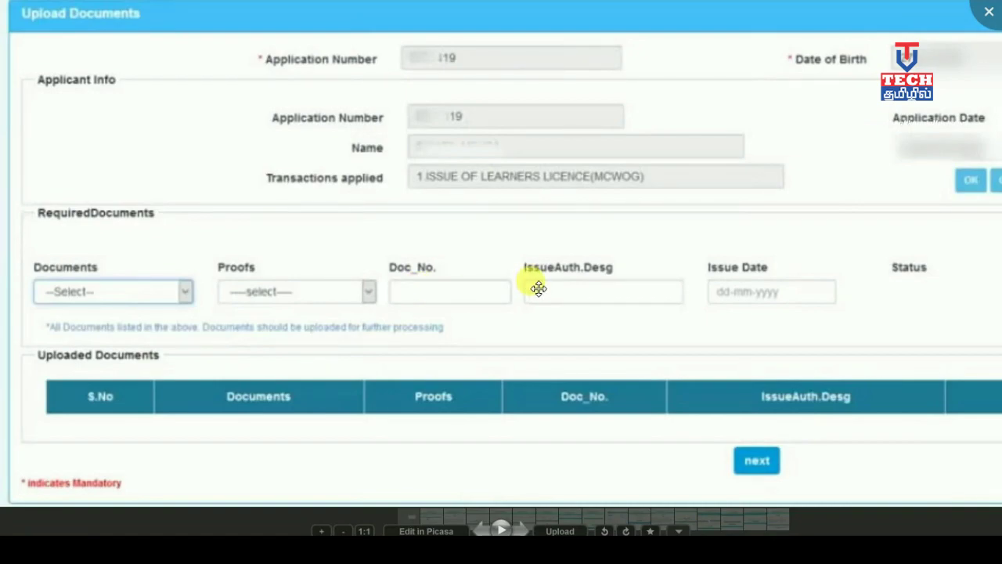
Inspect the file upload options and file type, size and naming rules alongside the Required Documents fields.
drag(607, 285, 292, 304)
scroll(669, 246, up, 1)
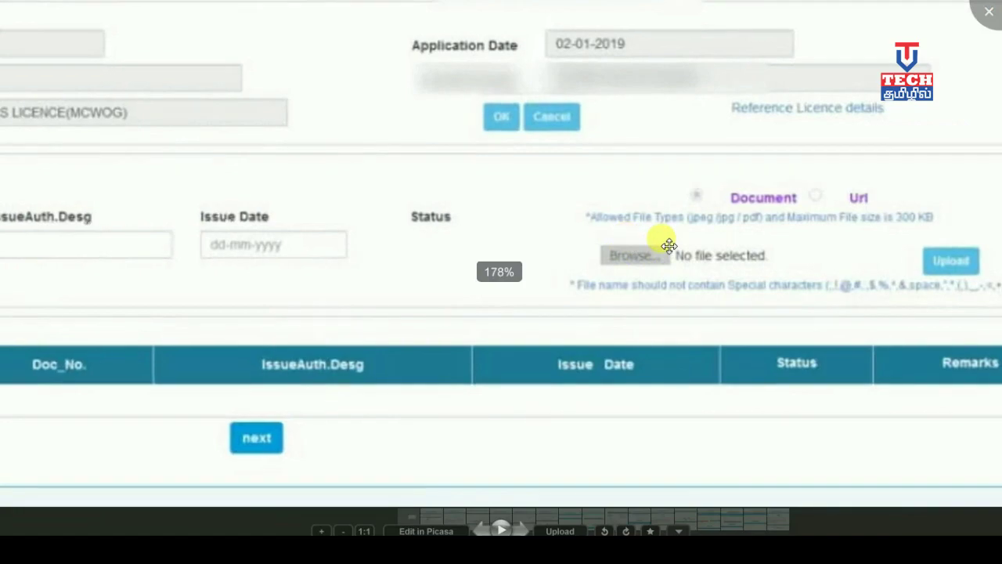
drag(678, 309, 647, 297)
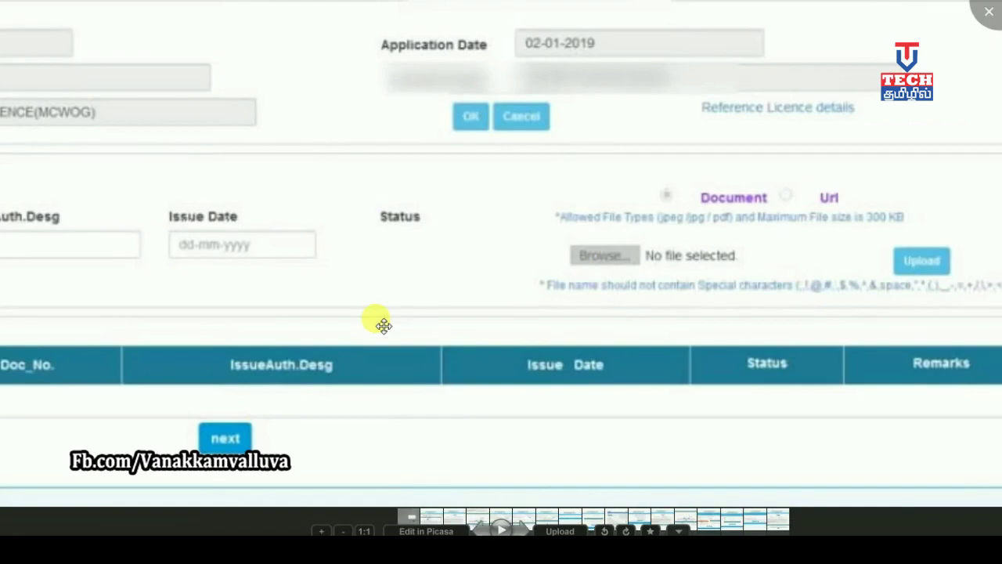
drag(85, 292, 690, 270)
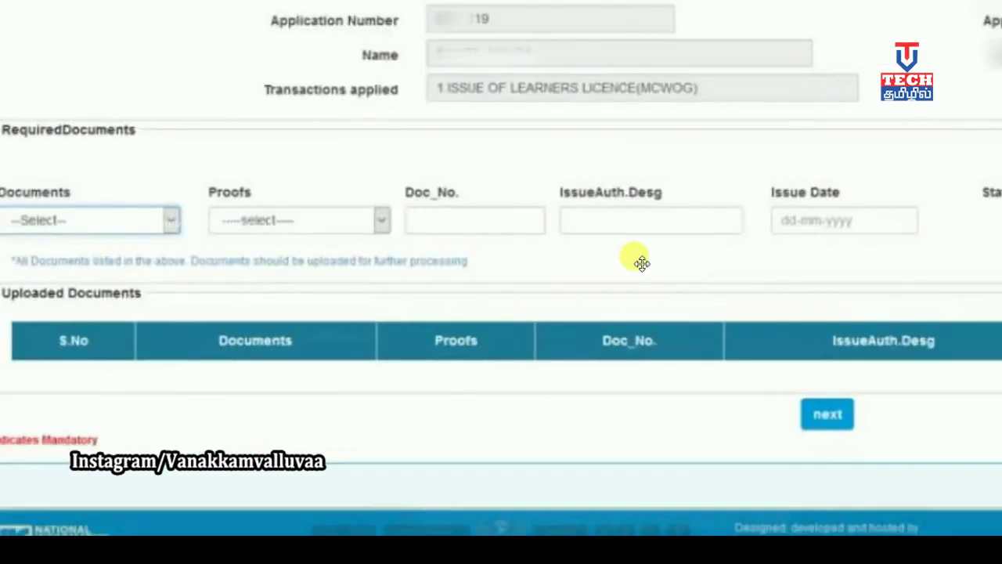
drag(125, 292, 202, 301)
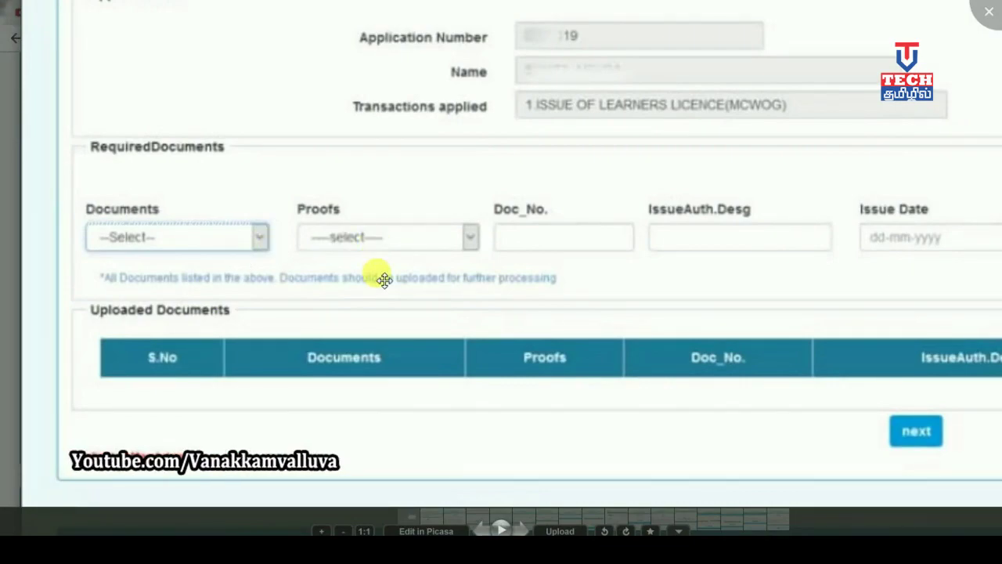
drag(508, 298, 28, 334)
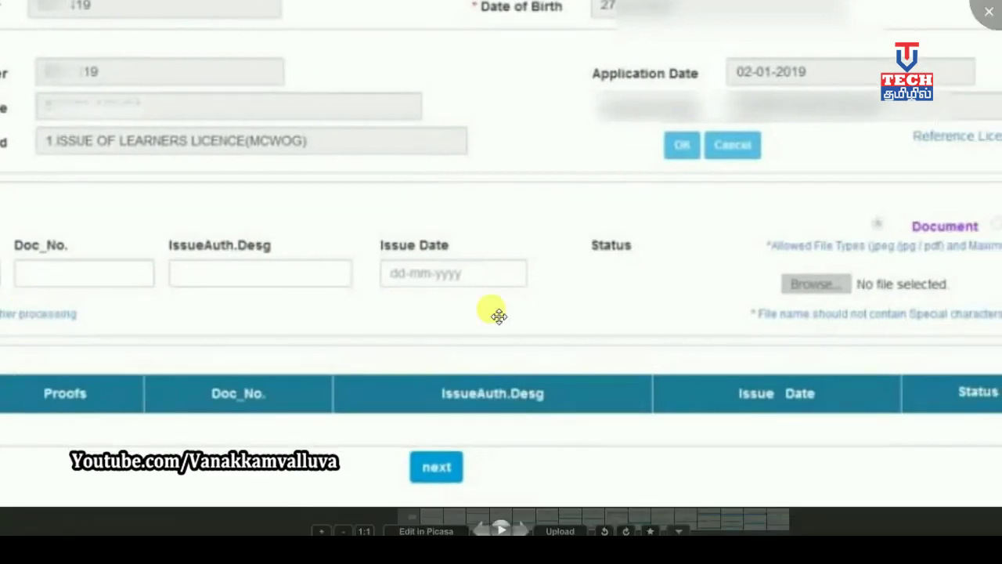
drag(499, 316, 472, 322)
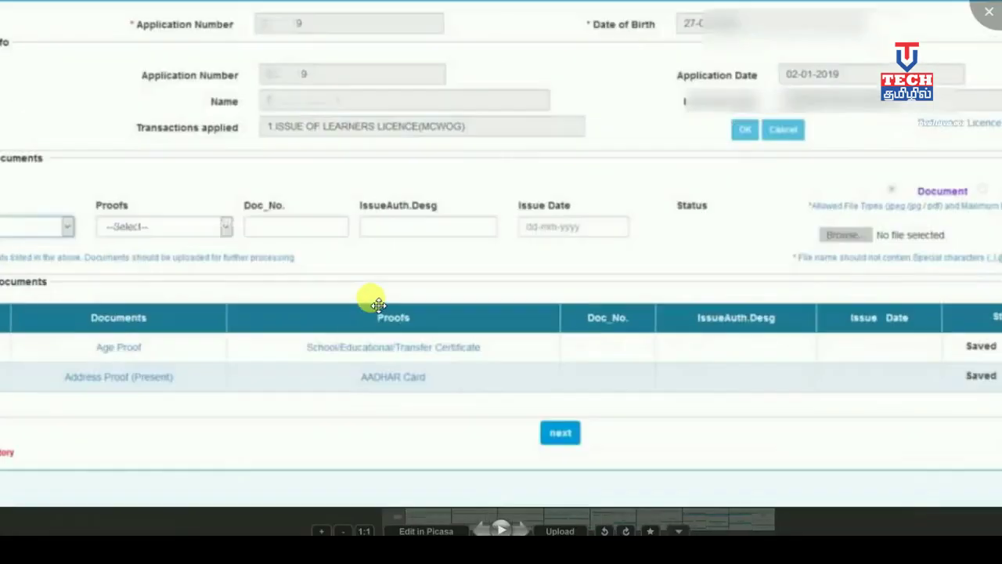
Examine the Uploaded Documents table for the age and address proofs and their upload status.
scroll(379, 303, down, 2)
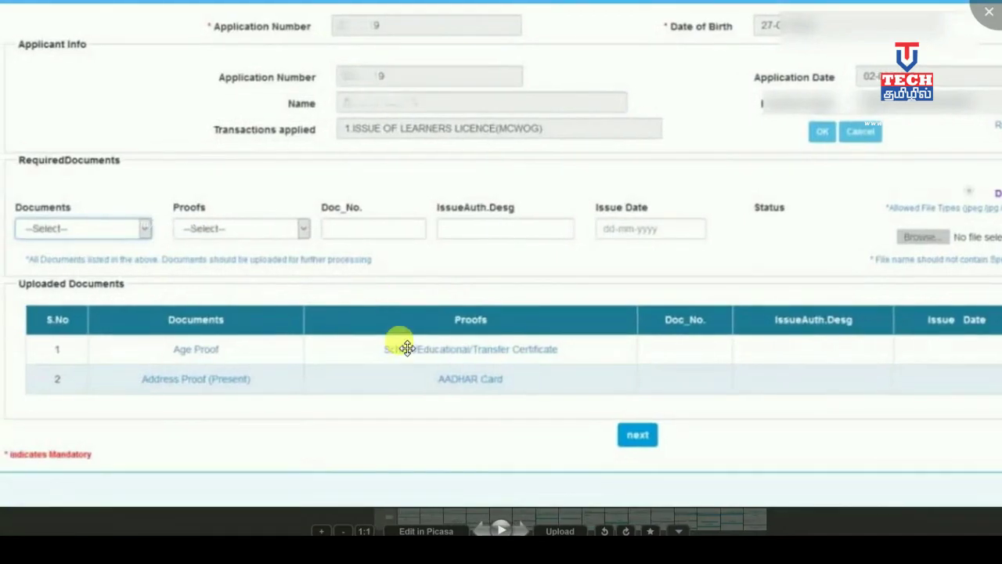
scroll(425, 349, down, 2)
drag(388, 387, 365, 381)
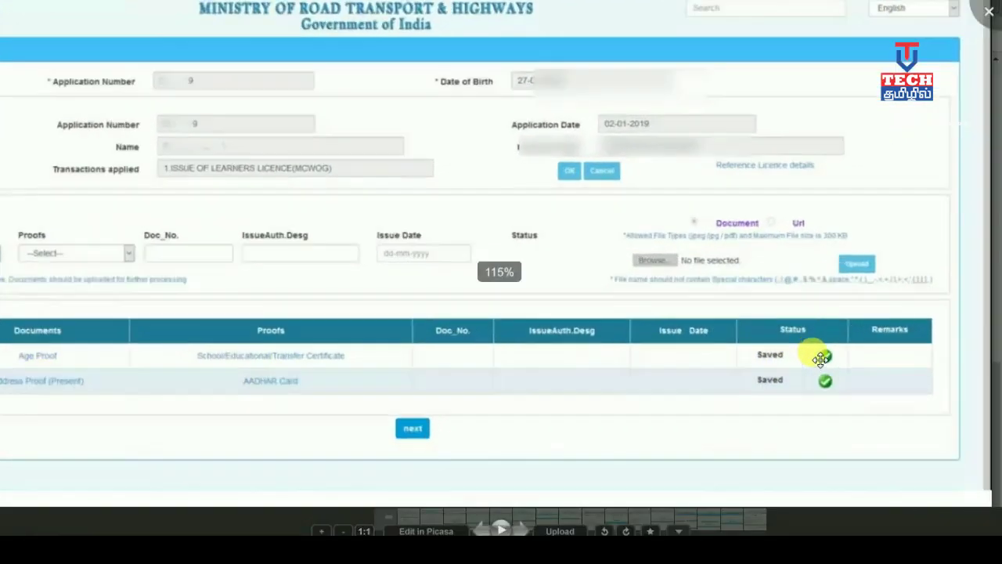
scroll(817, 356, up, 3)
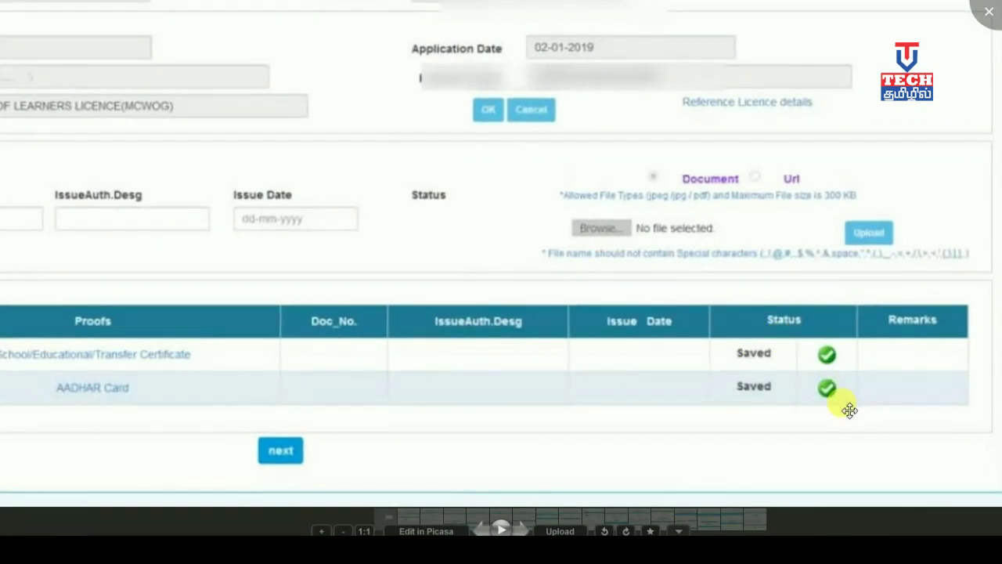
drag(139, 329, 451, 355)
drag(290, 336, 415, 342)
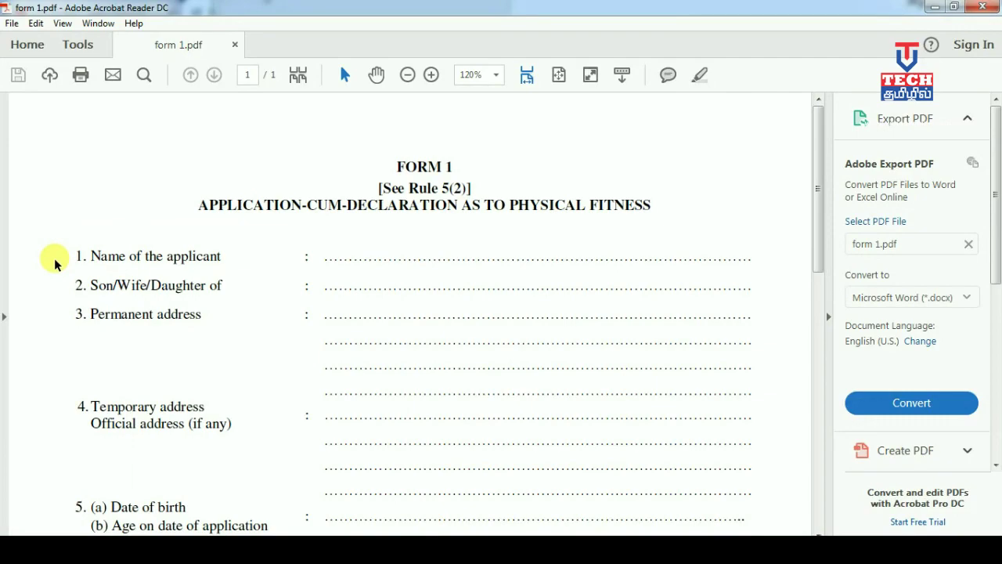
Switch to Adobe Acrobat Reader and read form 1.pdf from the applicant details down through the physical fitness declaration.
scroll(316, 275, down, 1)
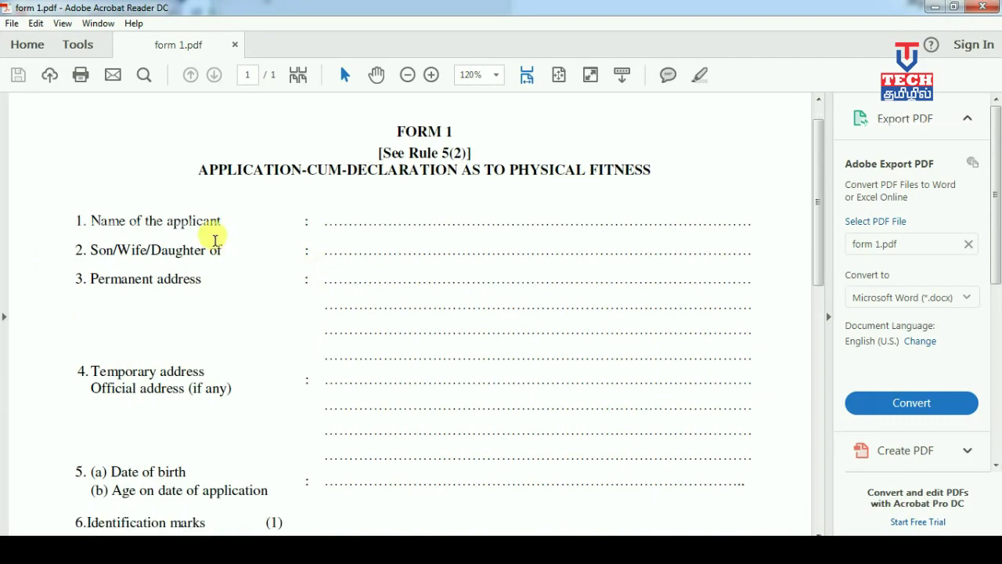
scroll(215, 235, down, 5)
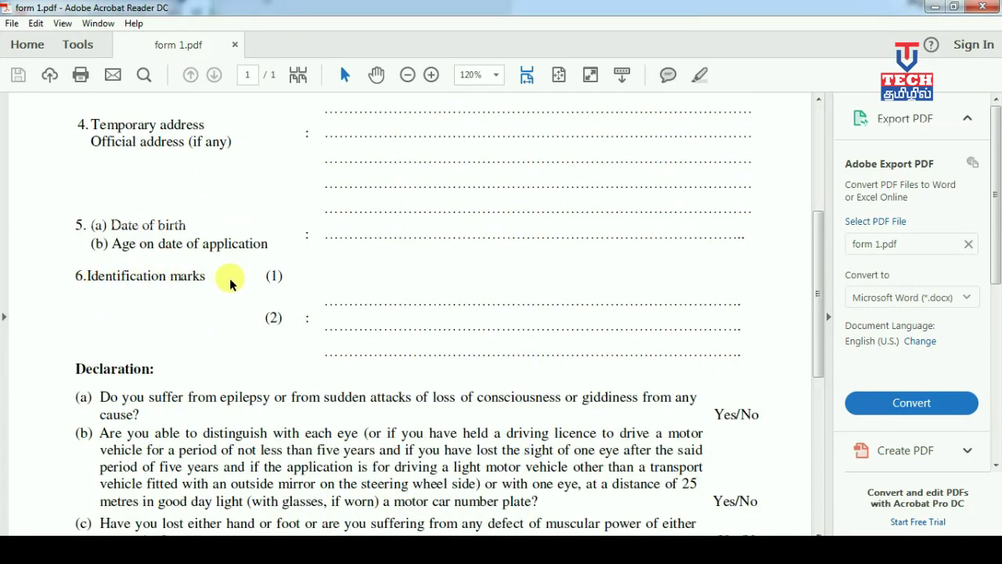
scroll(440, 310, down, 8)
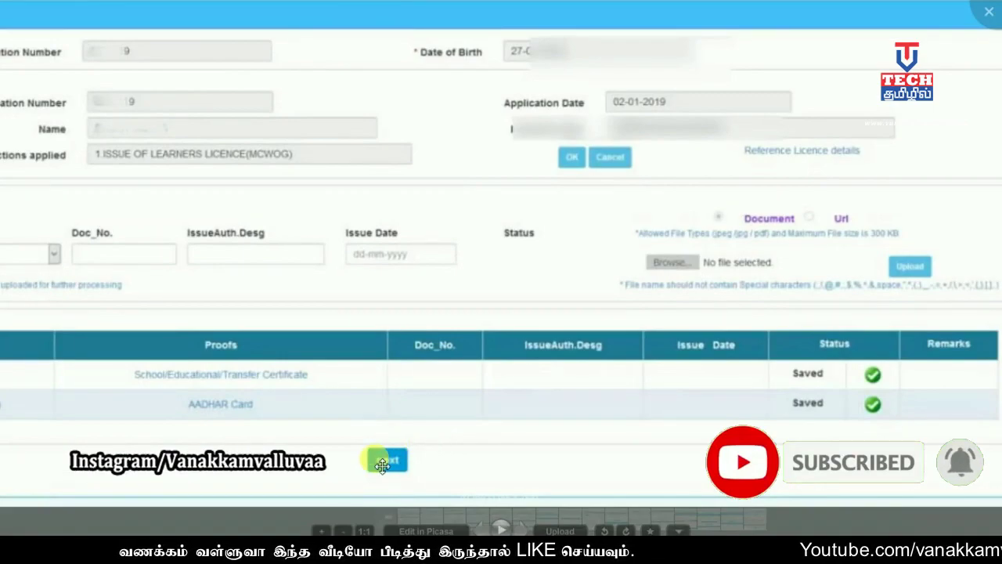
Show the screenshot 08.jpg in Picasa Photo Viewer and examine the document upload confirmation.
key(Right)
scroll(416, 307, up, 3)
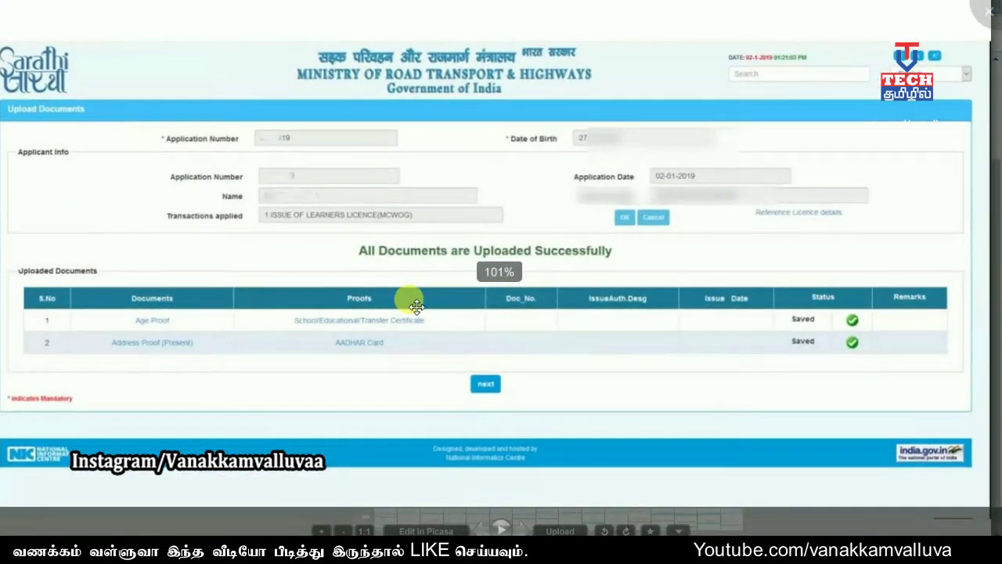
drag(416, 307, 434, 327)
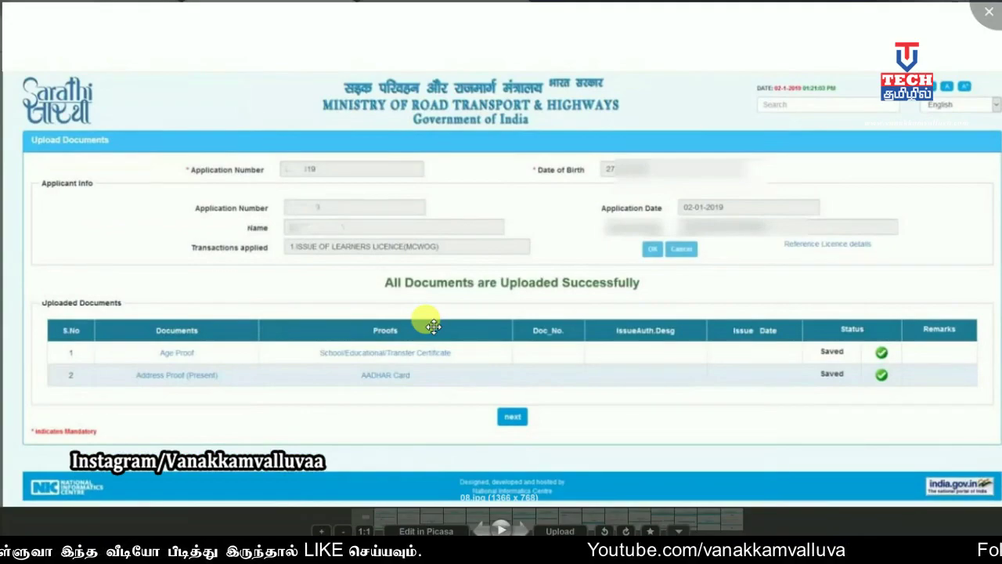
scroll(422, 274, up, 4)
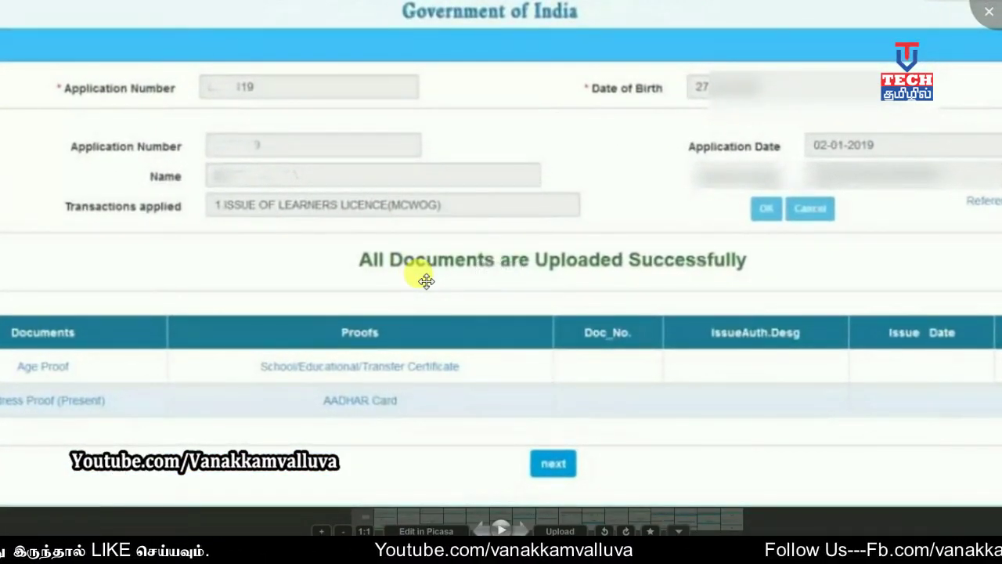
scroll(426, 281, down, 4)
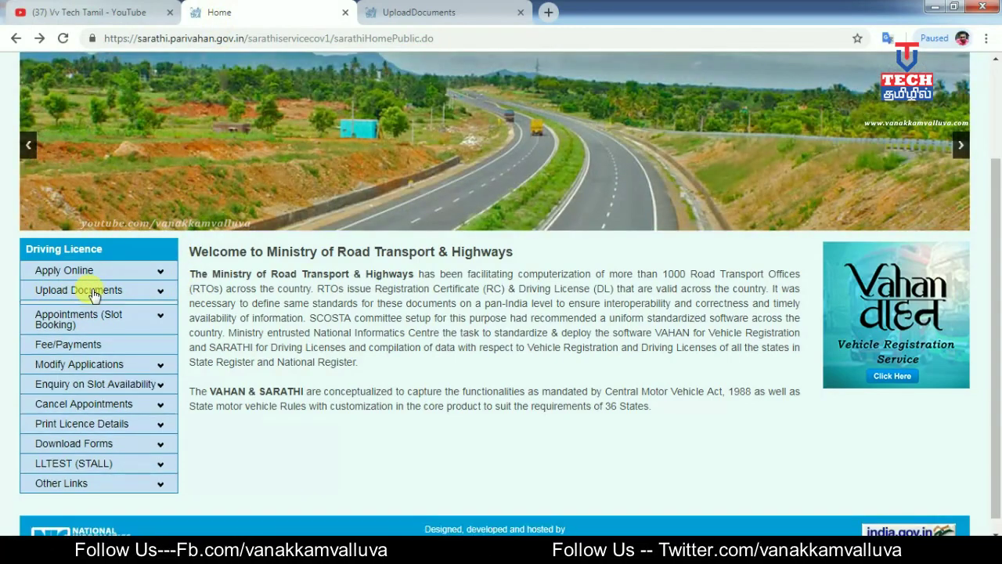
Open the Upload Documents/ Scanned Images page from the Sarathi home page in the browser.
click(92, 292)
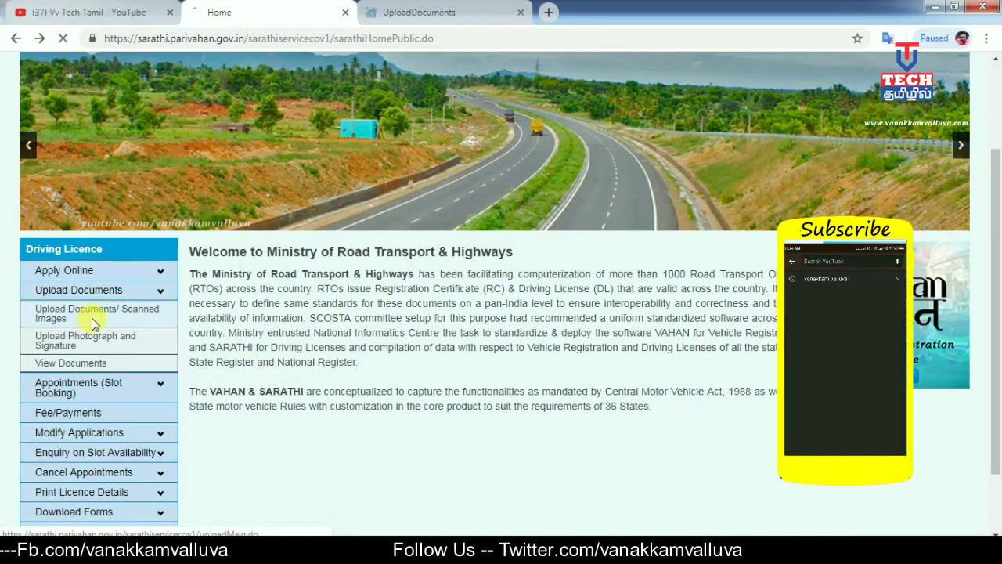
click(93, 323)
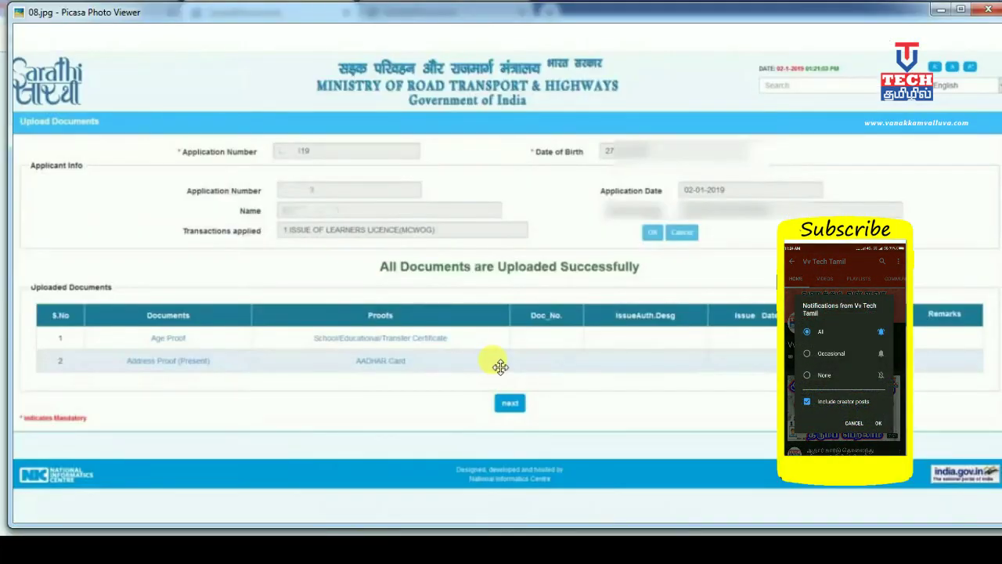
Switch back to Picasa Photo Viewer, advance to the Application Fee for LL / DL Test screenshot and examine the fee breakdown.
scroll(501, 367, down, 3)
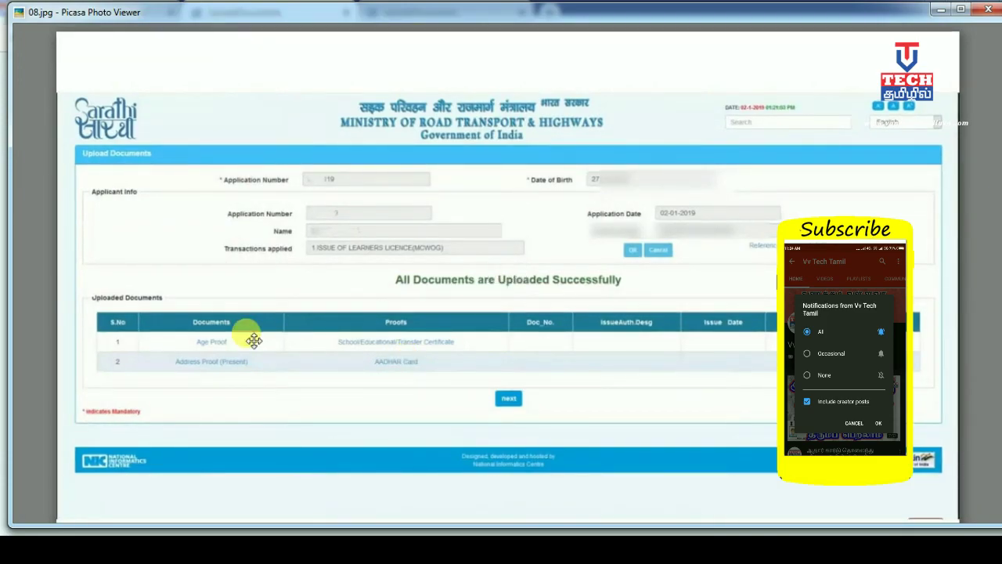
scroll(256, 342, down, 1)
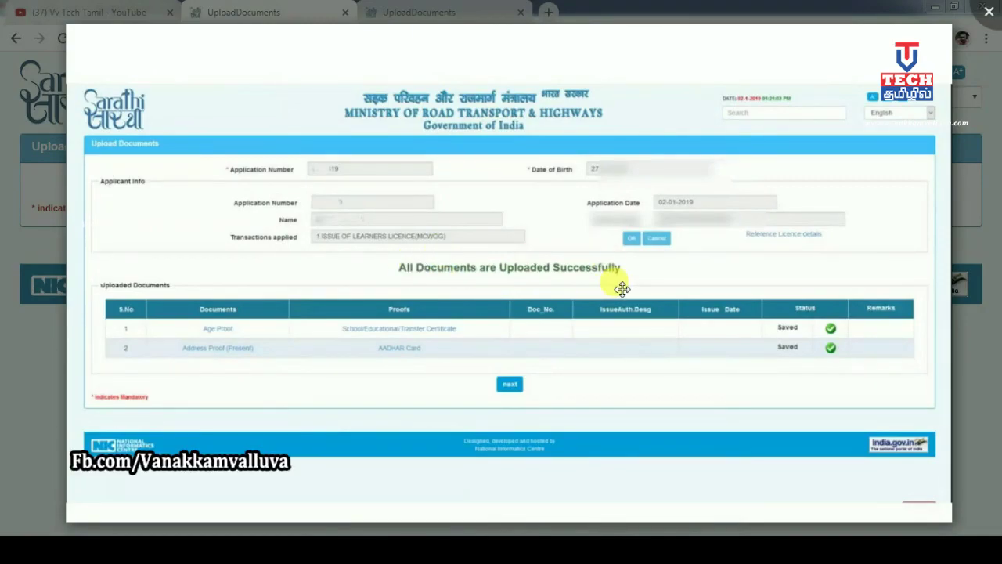
key(Right)
key(Right)
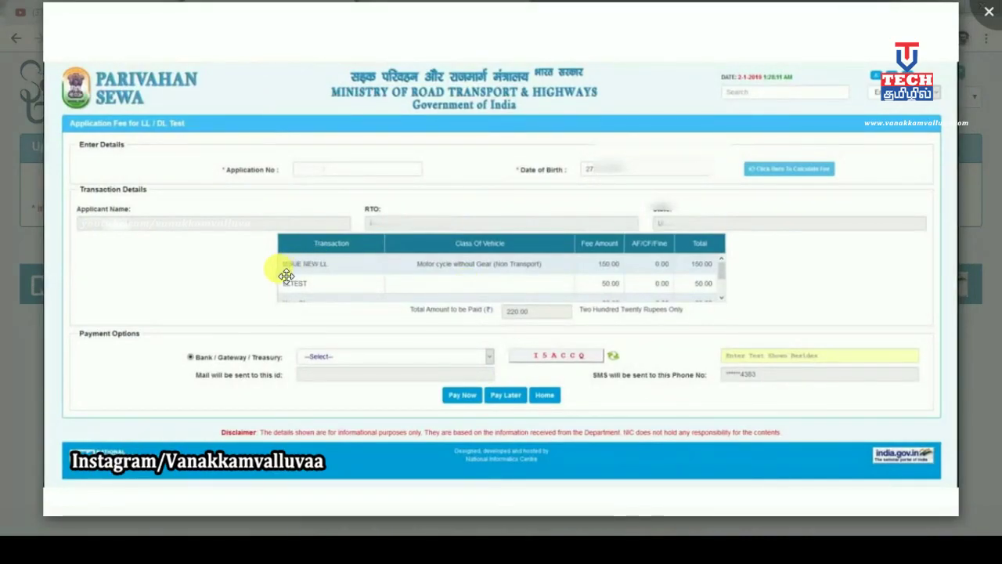
scroll(286, 275, up, 3)
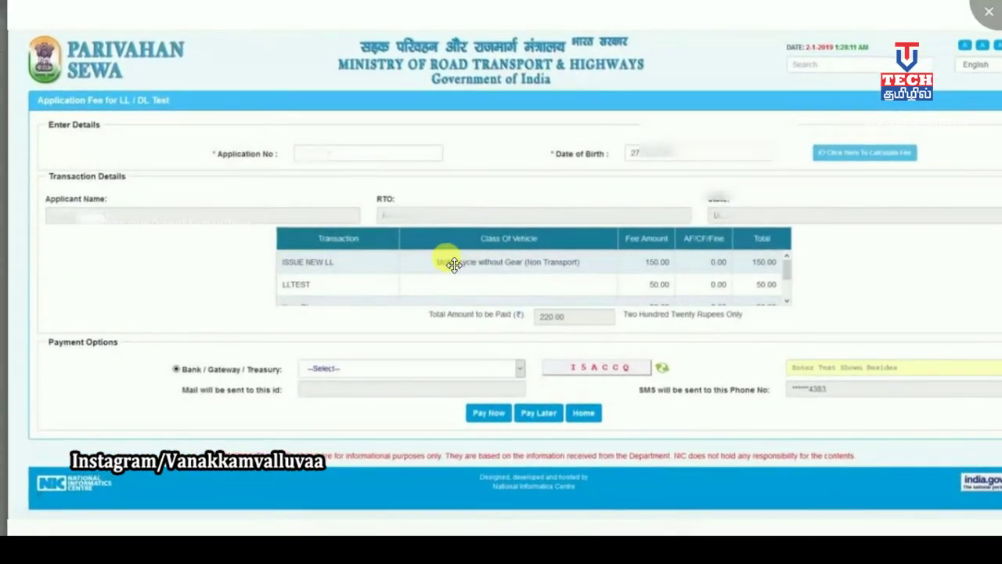
scroll(564, 296, up, 5)
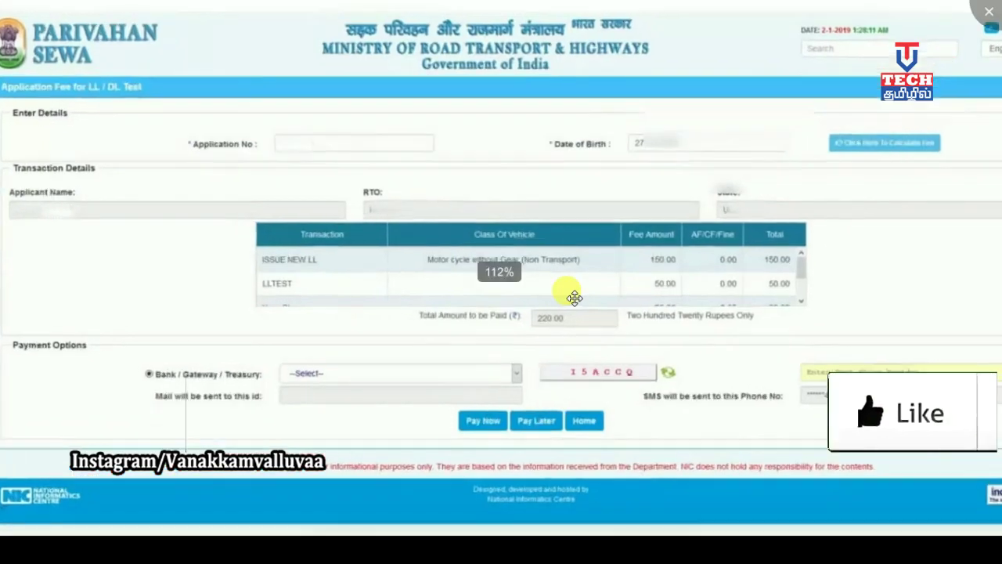
scroll(553, 342, up, 1)
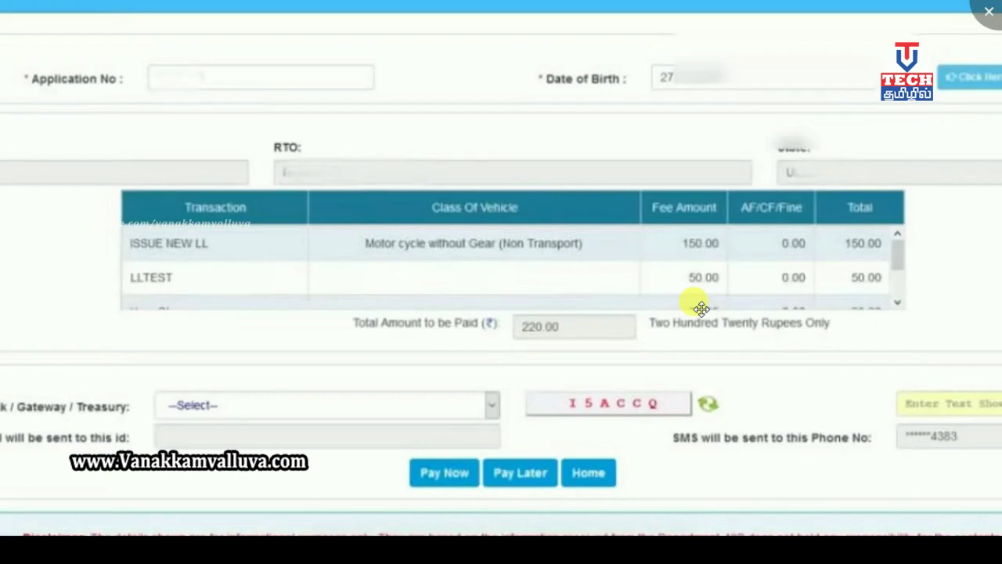
Examine the bank or gateway selection, verification text and payment buttons on the Application Fee for LL / DL Test screenshot.
scroll(600, 304, down, 3)
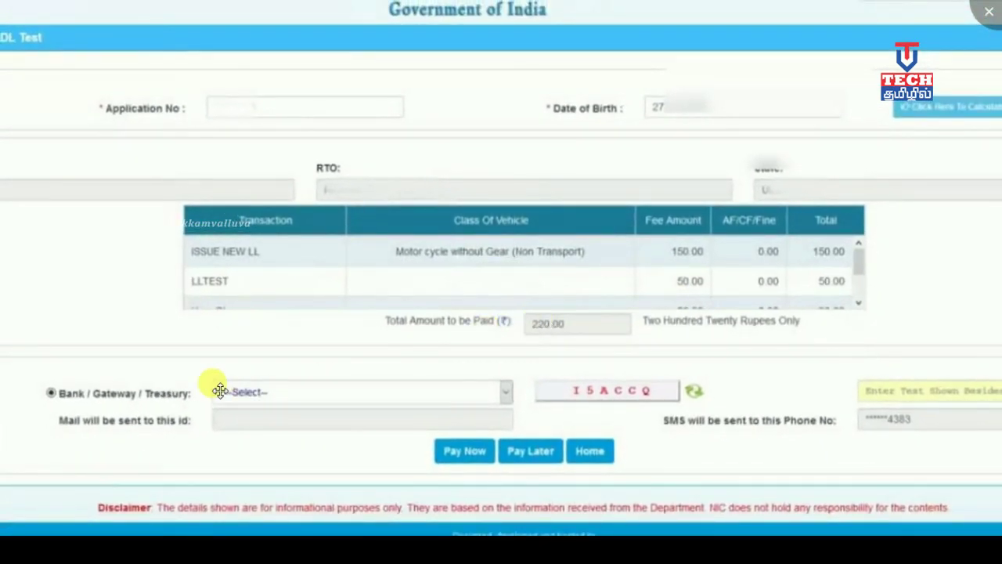
drag(124, 406, 163, 353)
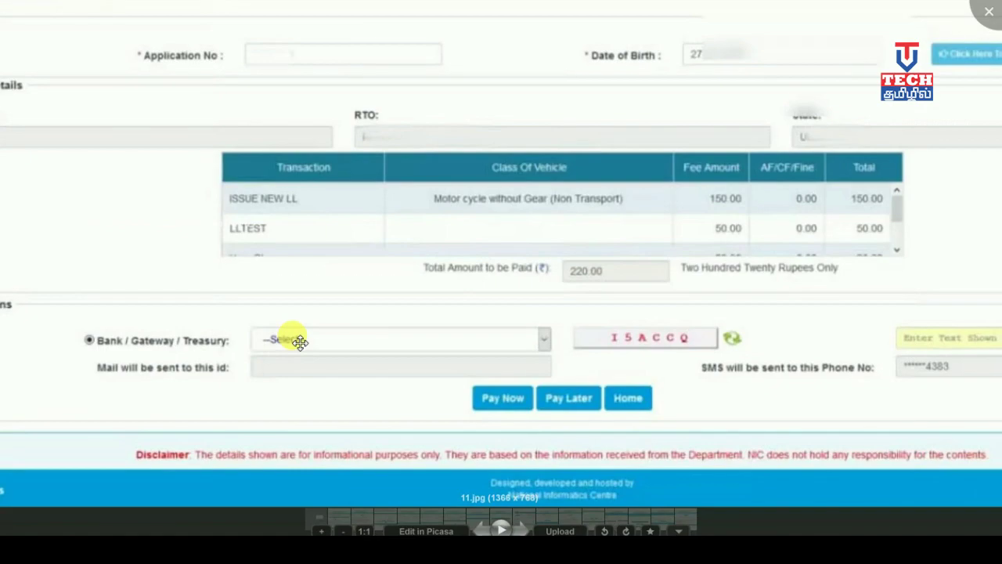
drag(629, 338, 509, 360)
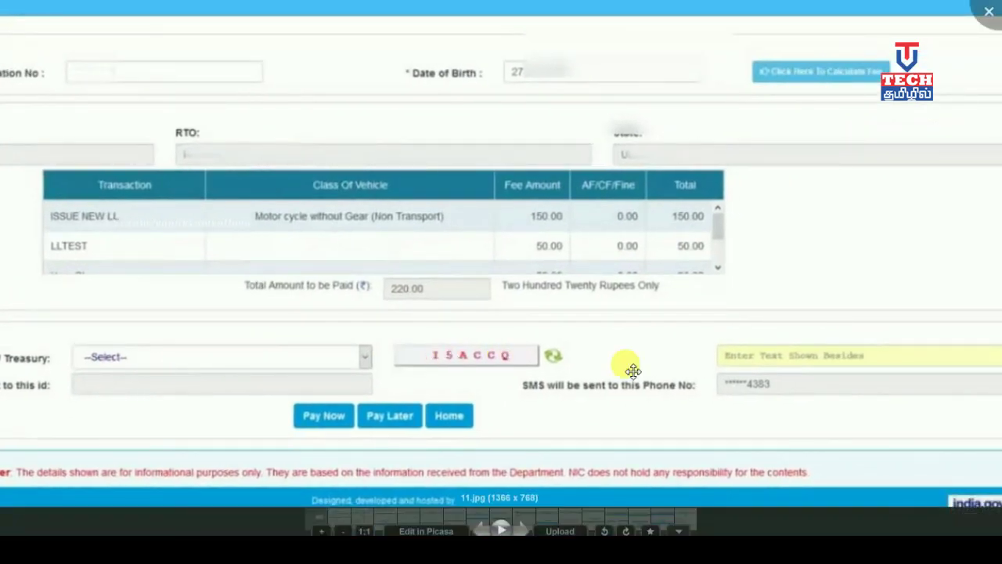
scroll(848, 328, down, 1)
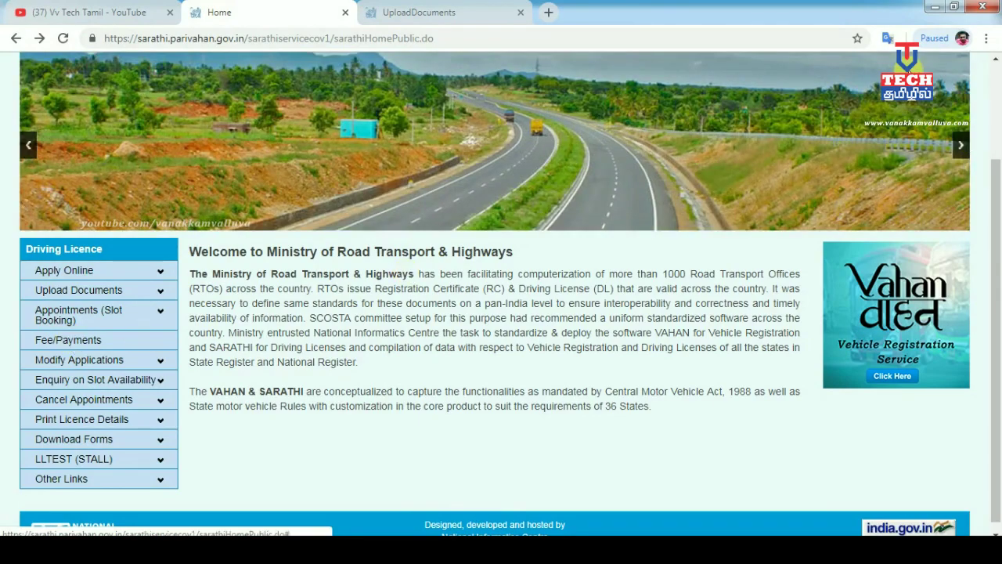
Minimise the browser, return to the fee screenshot in Picasa Photo Viewer and advance to the SBI internet banking login screenshot.
click(934, 9)
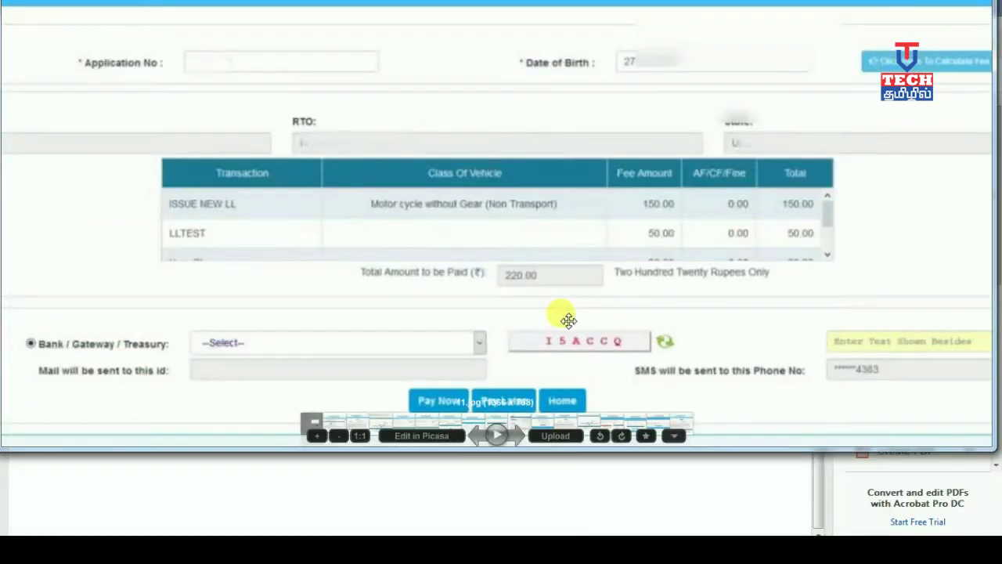
key(Escape)
key(alt+Tab)
scroll(481, 302, up, 3)
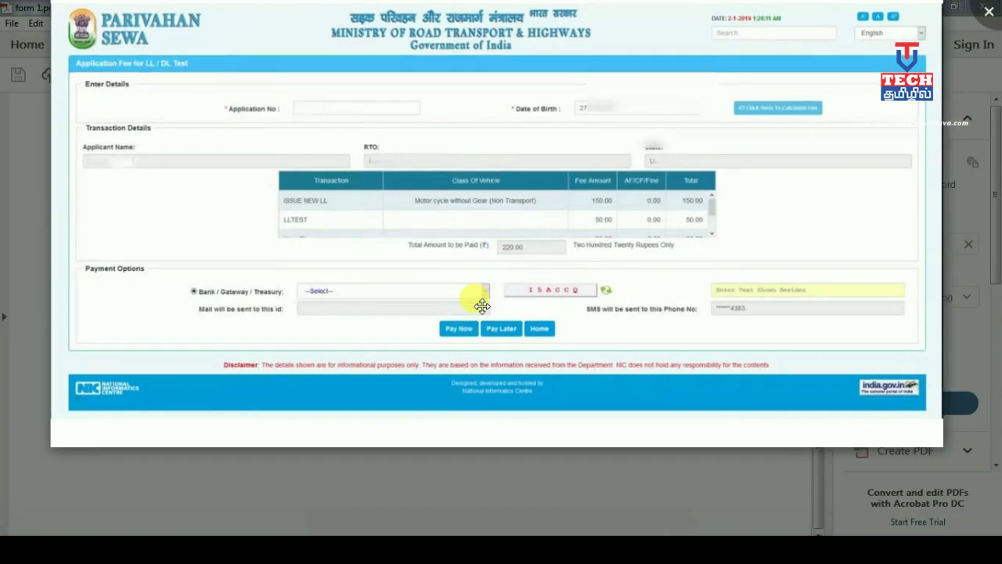
scroll(452, 349, down, 3)
key(Right)
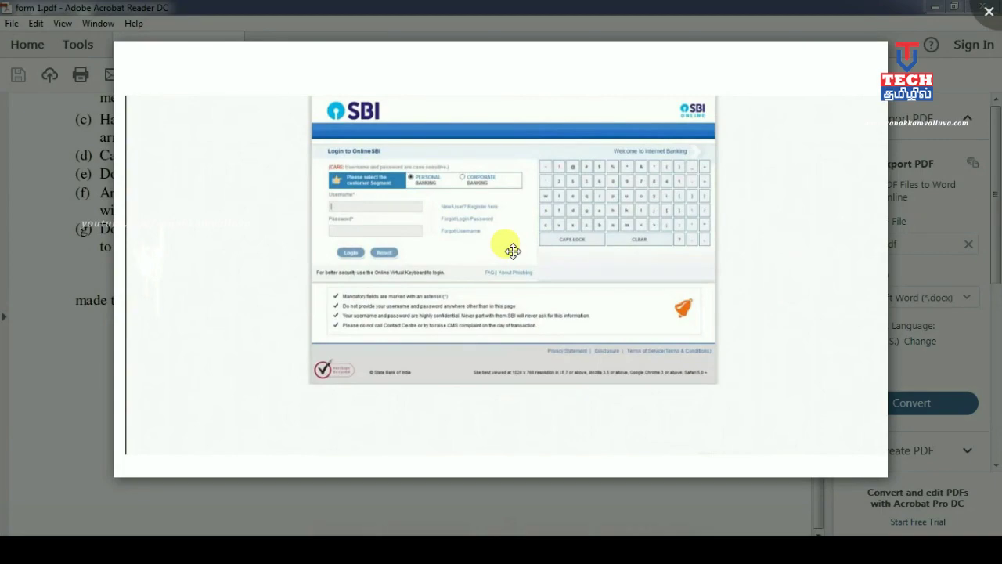
Show the screenshot 13.jpg and examine the Transaction Details with the print receipt option.
key(Left)
scroll(530, 227, up, 4)
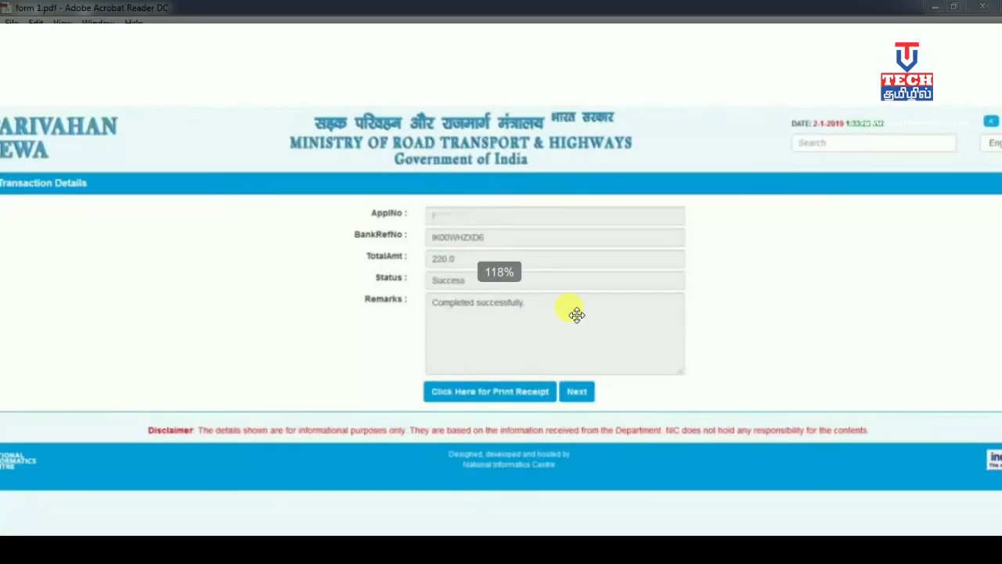
scroll(550, 331, up, 1)
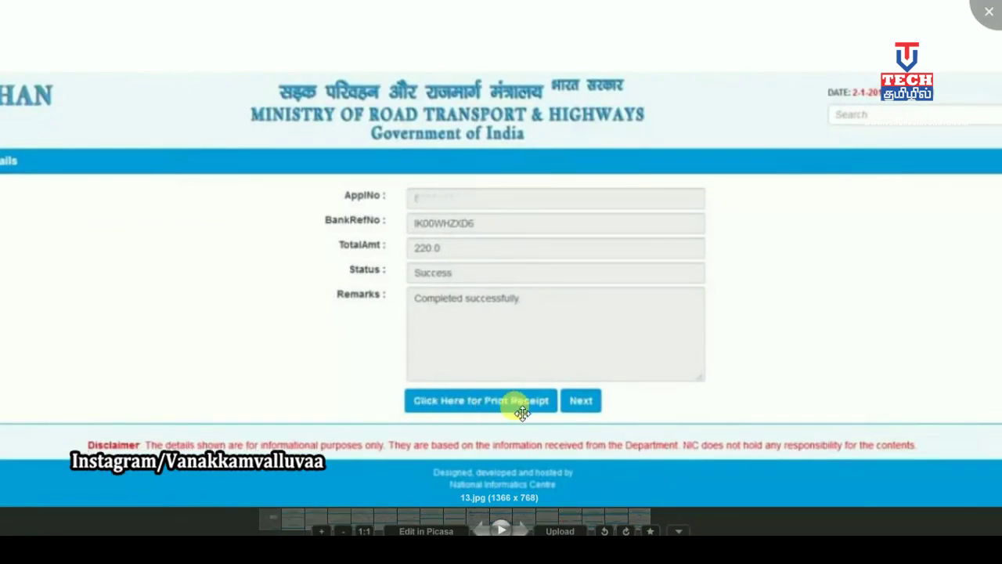
scroll(522, 405, down, 2)
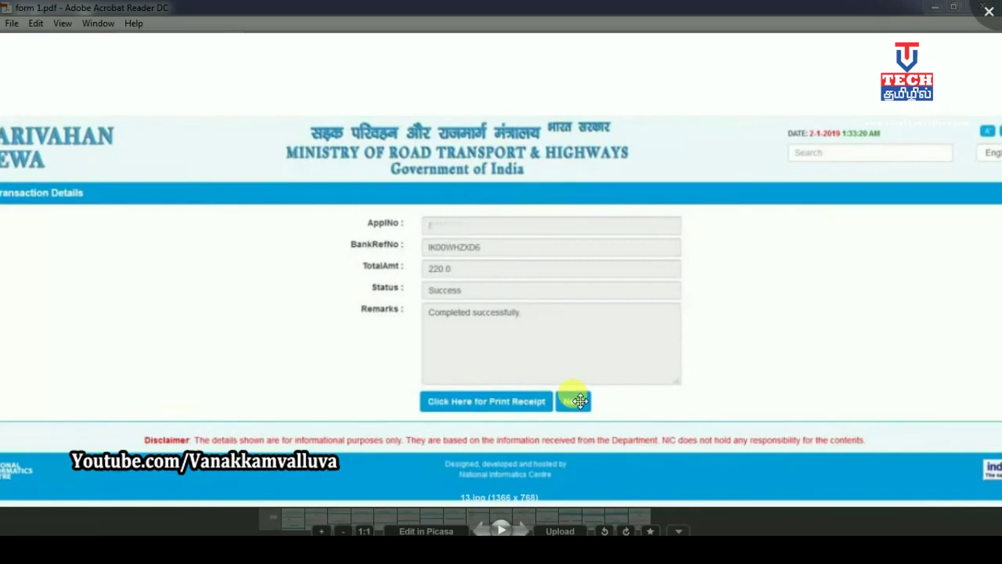
Advance to the Application Status screenshot and examine the applicant details and the notes.
key(Right)
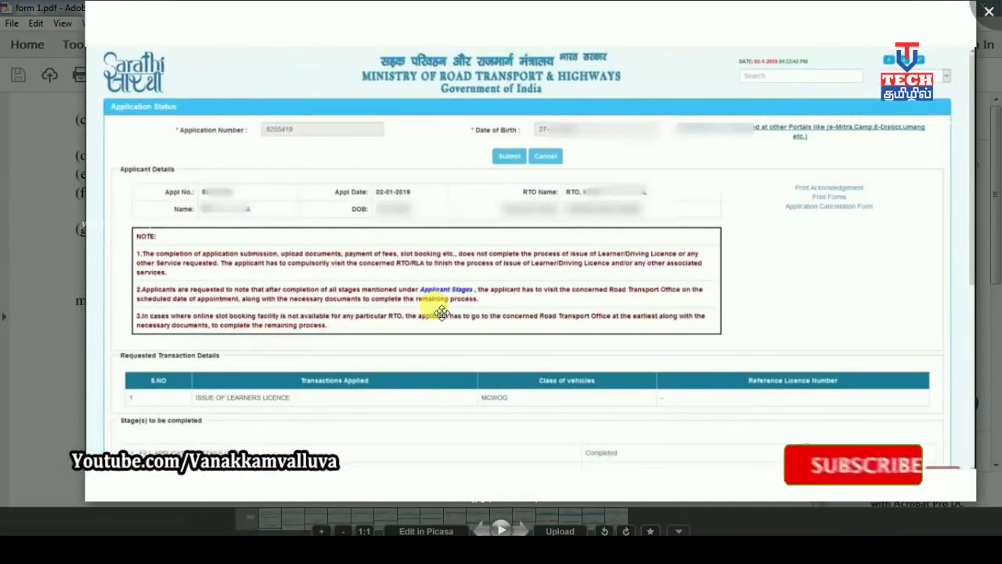
scroll(441, 313, up, 3)
drag(626, 311, 603, 316)
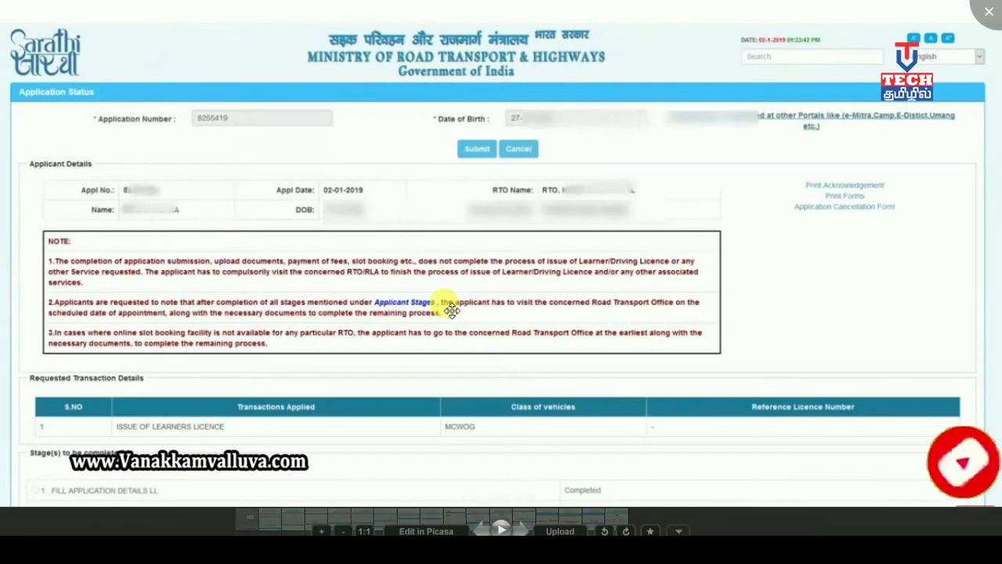
Advance to the screenshot listing the stages to be completed and examine the LL SLOT BOOK stage.
key(Right)
scroll(443, 305, up, 4)
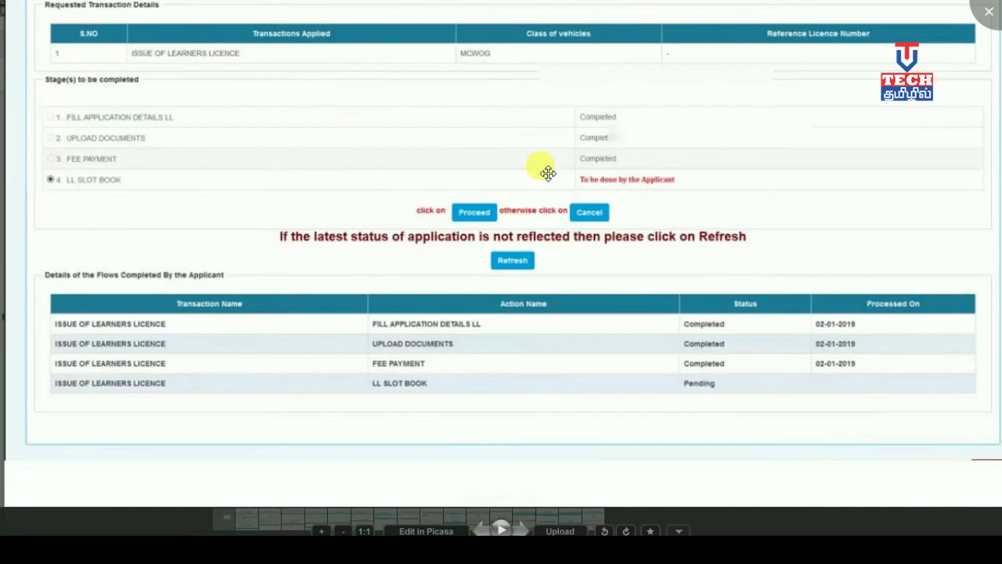
scroll(548, 173, up, 3)
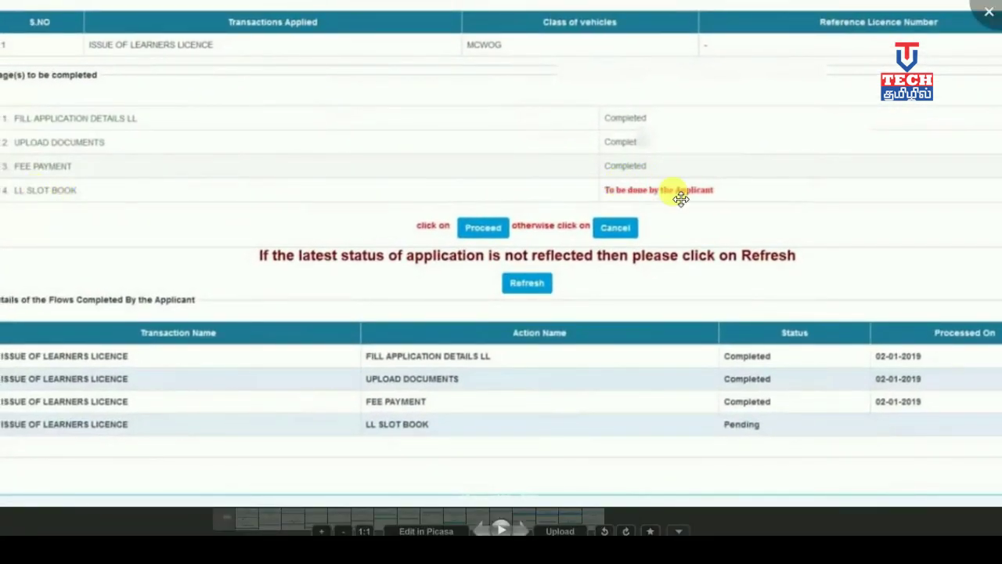
scroll(636, 202, down, 3)
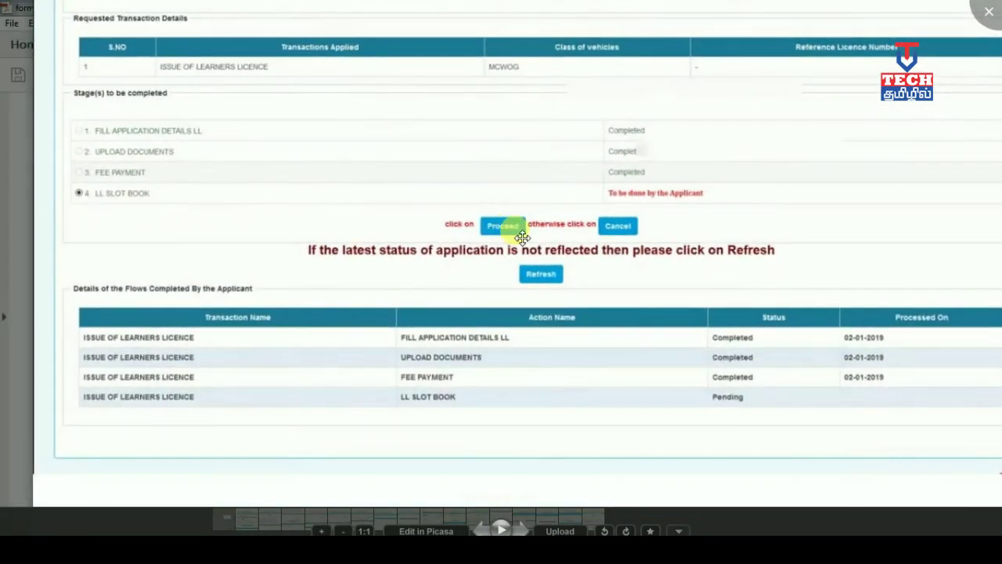
Show the LL Test Appointment screenshot 16.jpg and examine the slot booking calendar for January 2019.
key(Right)
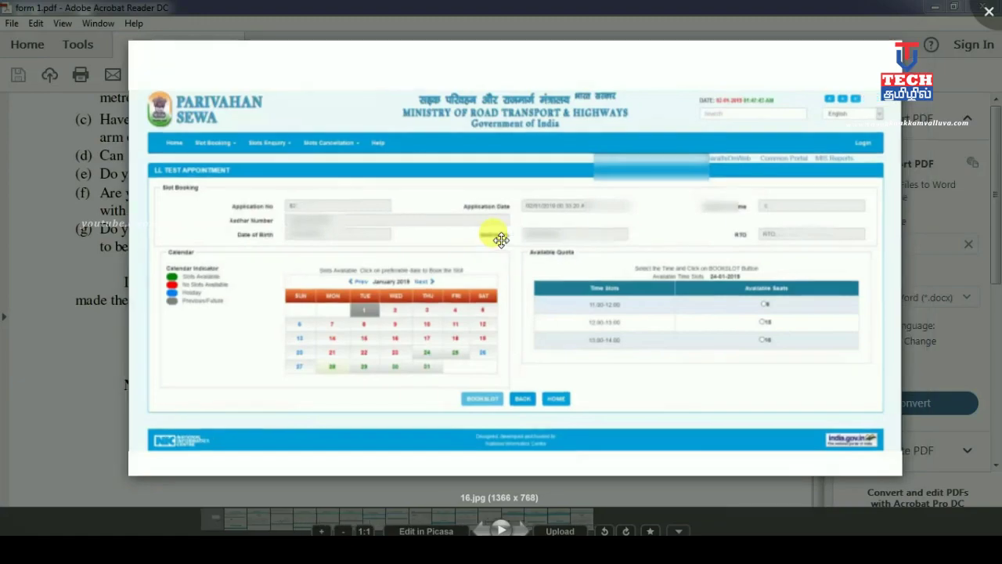
scroll(470, 258, up, 3)
scroll(470, 259, up, 1)
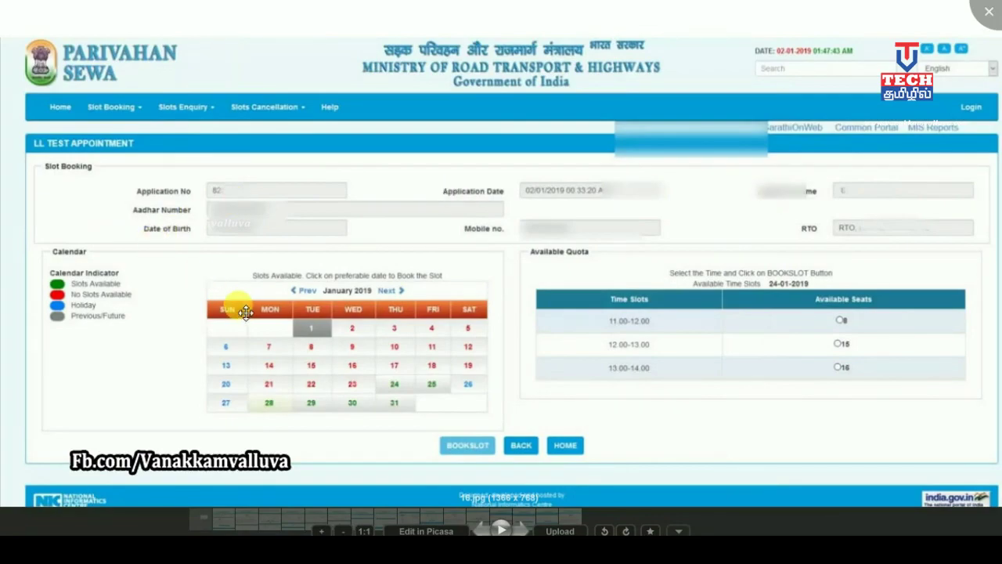
scroll(501, 235, up, 2)
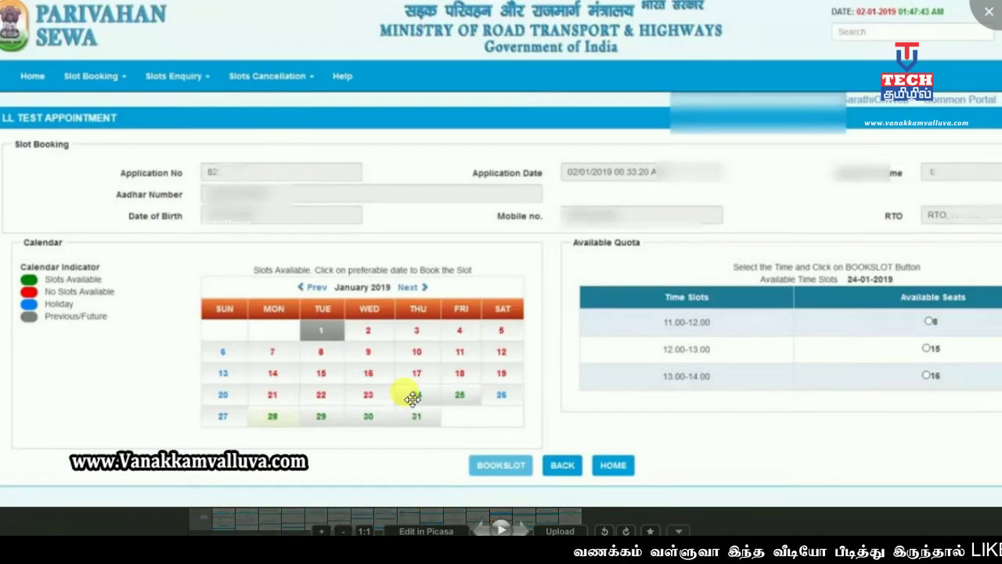
Examine the time slots and seats under Available Quota and the BOOKSLOT option in the appointment screenshot.
drag(610, 344, 376, 351)
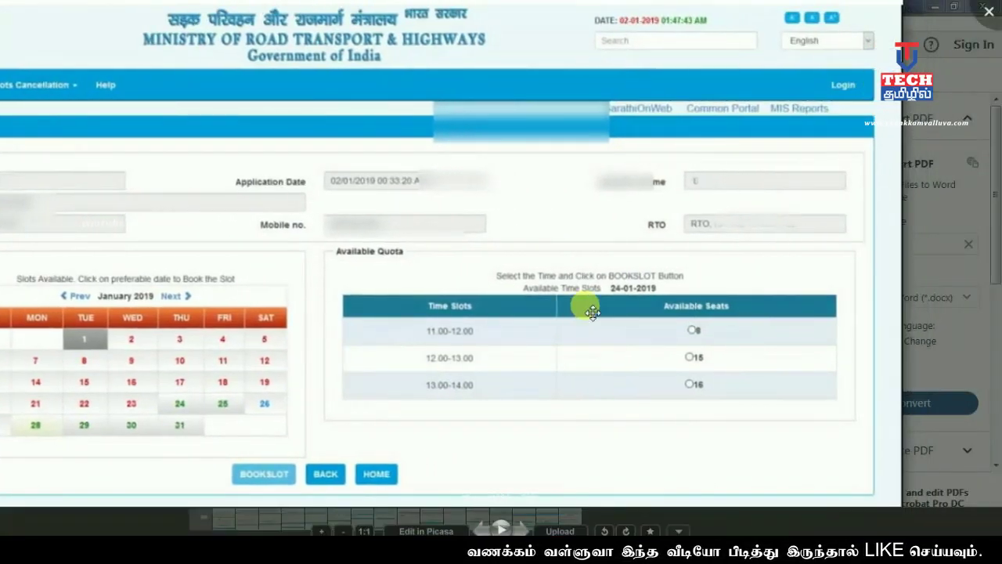
scroll(593, 312, up, 3)
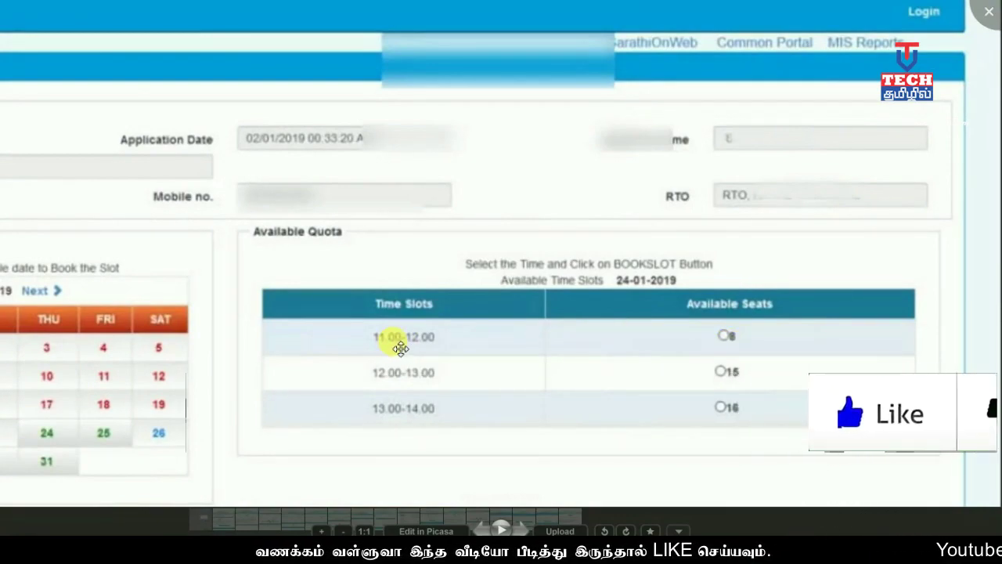
scroll(400, 345, up, 2)
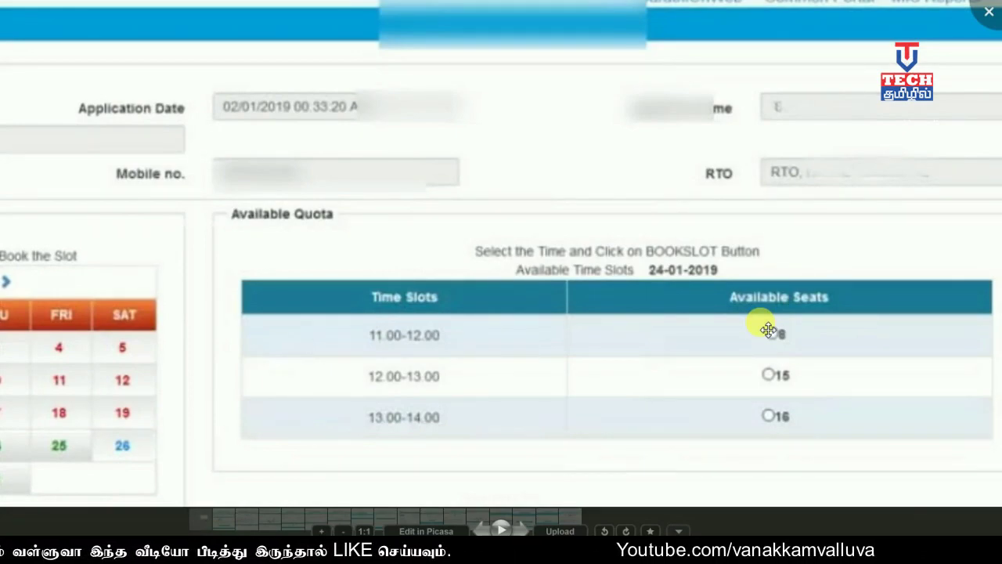
drag(411, 477, 635, 352)
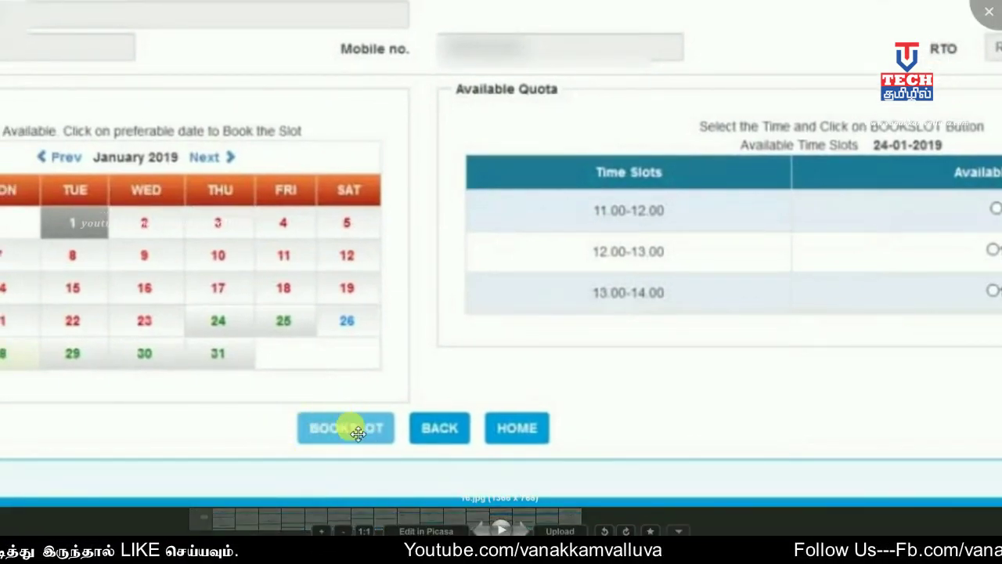
Show the screenshot 17.jpg and examine the LL Test Appointment Details Preview and its slot confirmation option.
key(Right)
scroll(512, 340, up, 5)
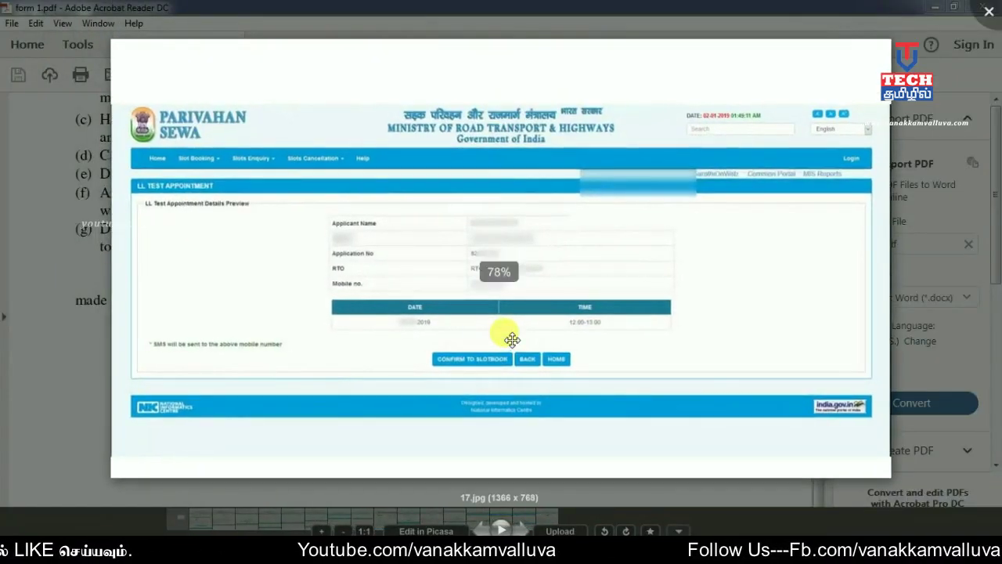
scroll(512, 339, up, 1)
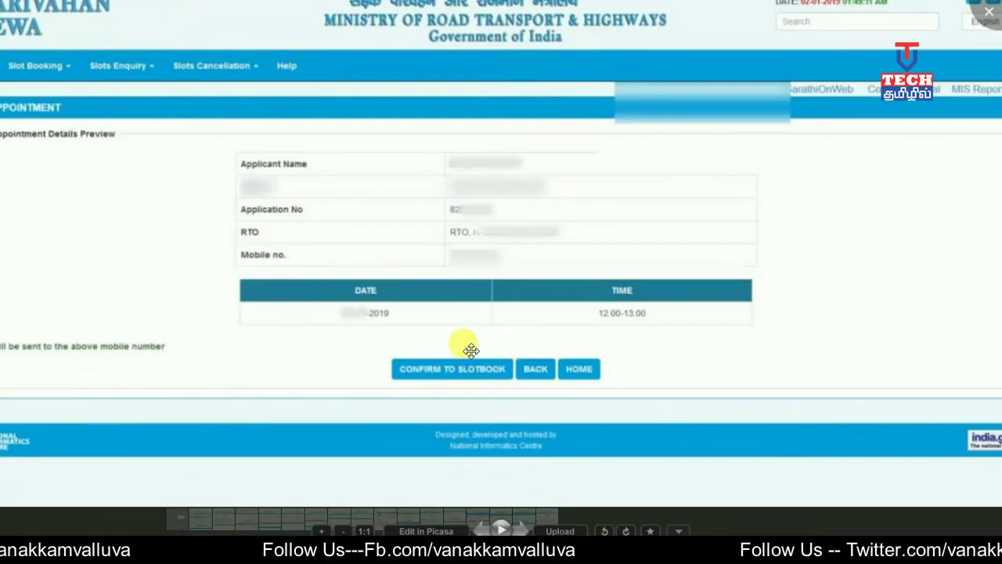
Show the screenshot 18.jpg and read the Provisional Appointment for Learner Licence Test letter and its general instructions.
key(Right)
scroll(405, 296, up, 8)
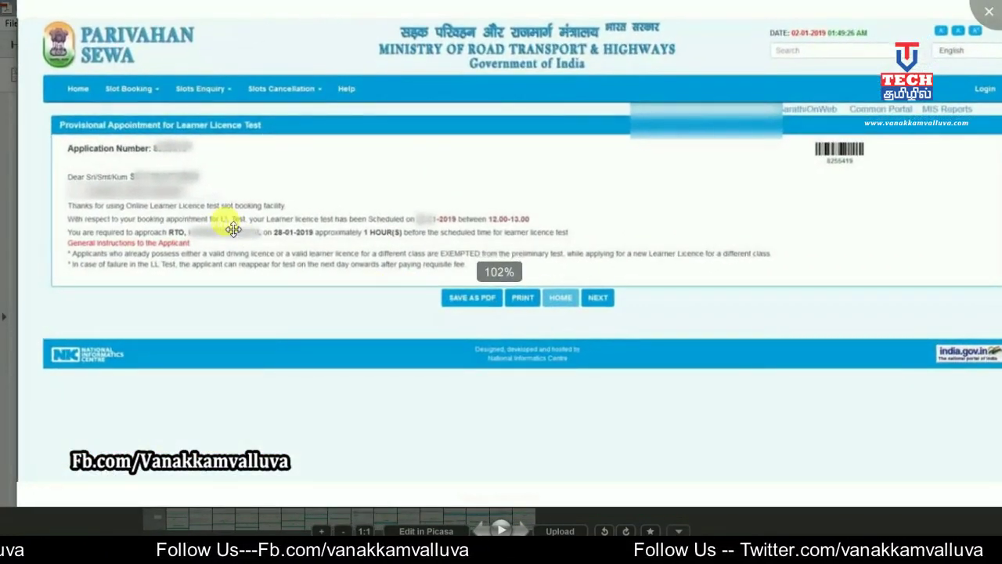
scroll(233, 228, up, 1)
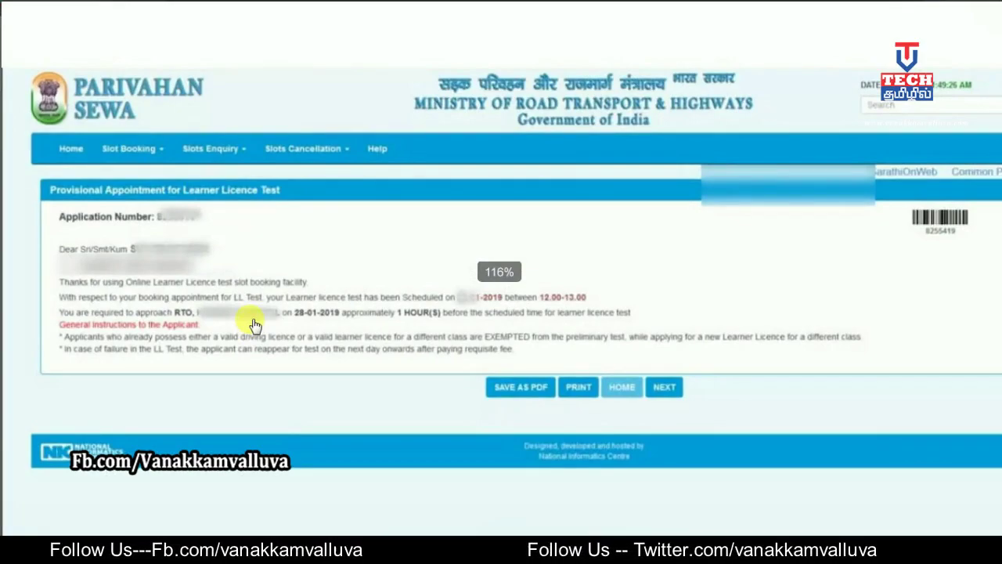
scroll(255, 325, up, 2)
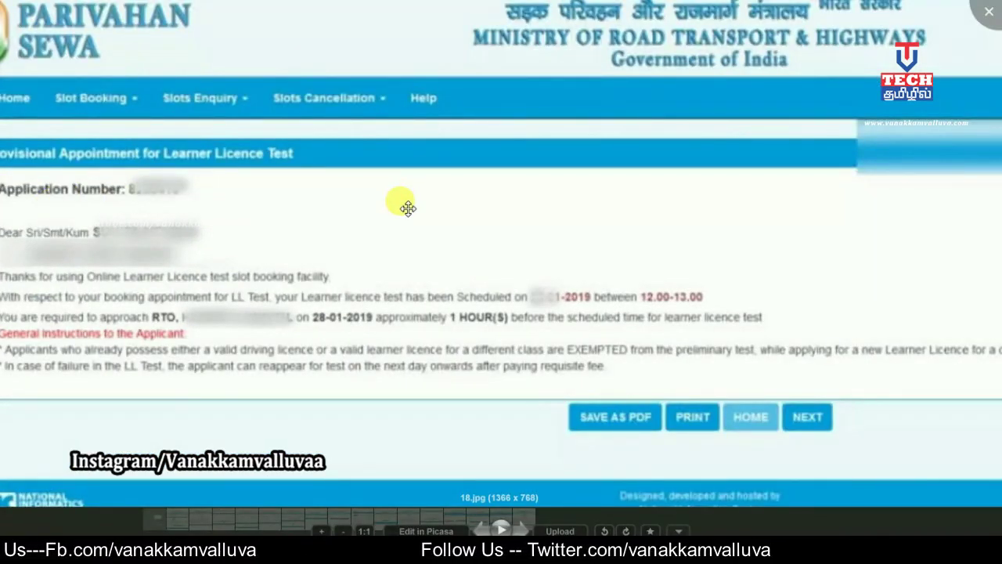
scroll(603, 358, down, 2)
scroll(540, 394, up, 1)
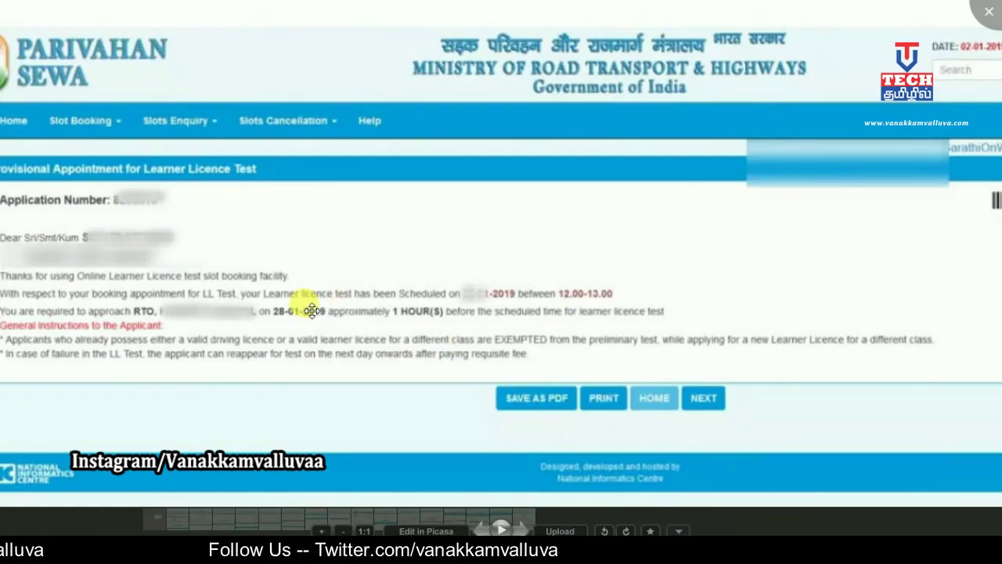
scroll(344, 309, down, 2)
scroll(130, 277, up, 2)
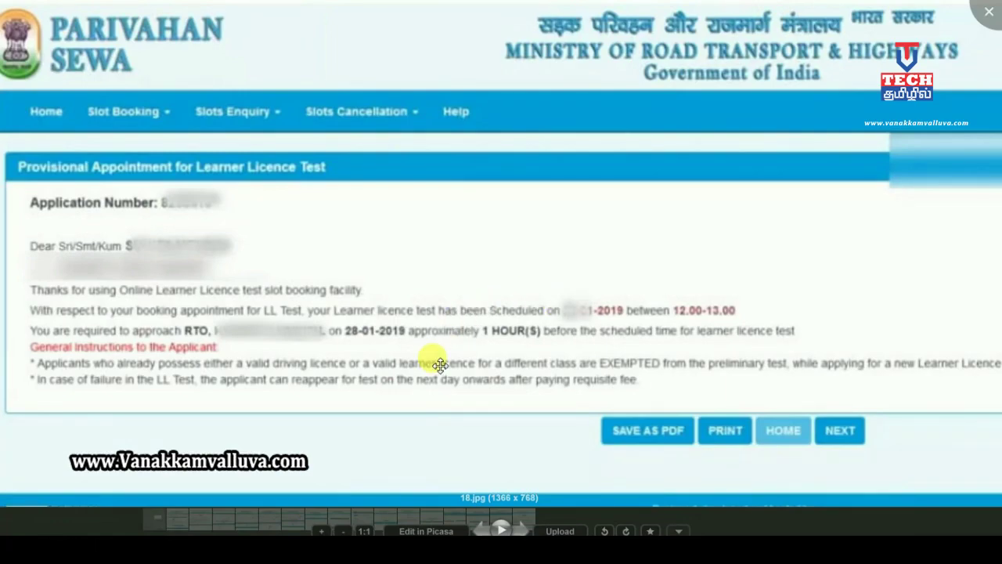
scroll(720, 314, up, 1)
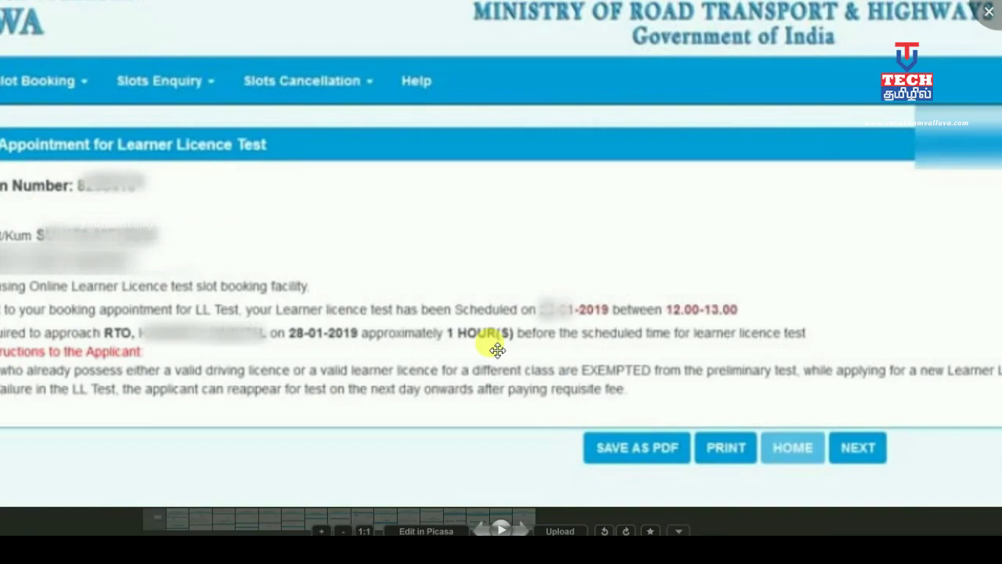
scroll(497, 350, down, 2)
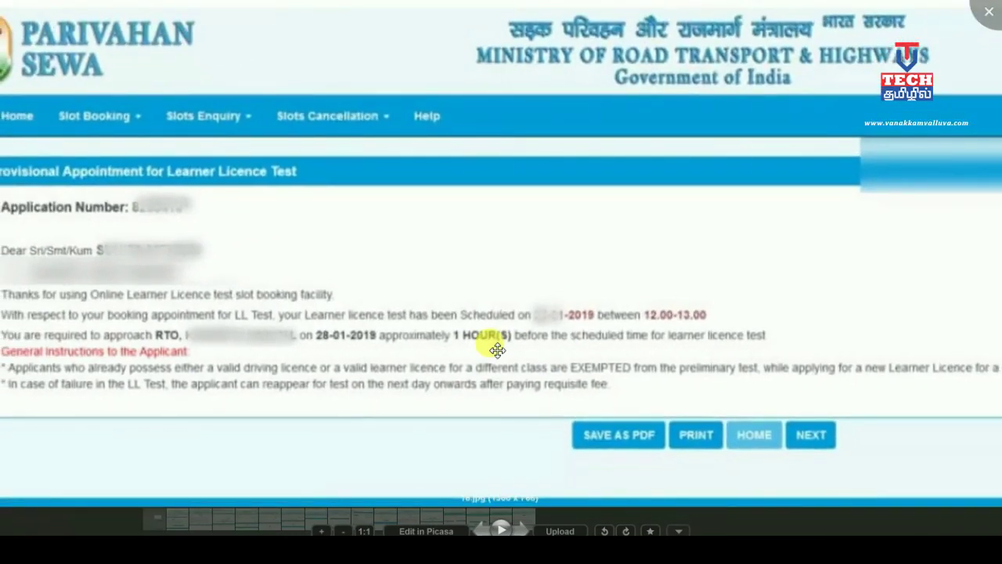
Show the Application Status screenshot 19.jpg and examine the links for printing the acknowledgement, forms and LL slot acknowledgement.
scroll(498, 350, down, 5)
key(Right)
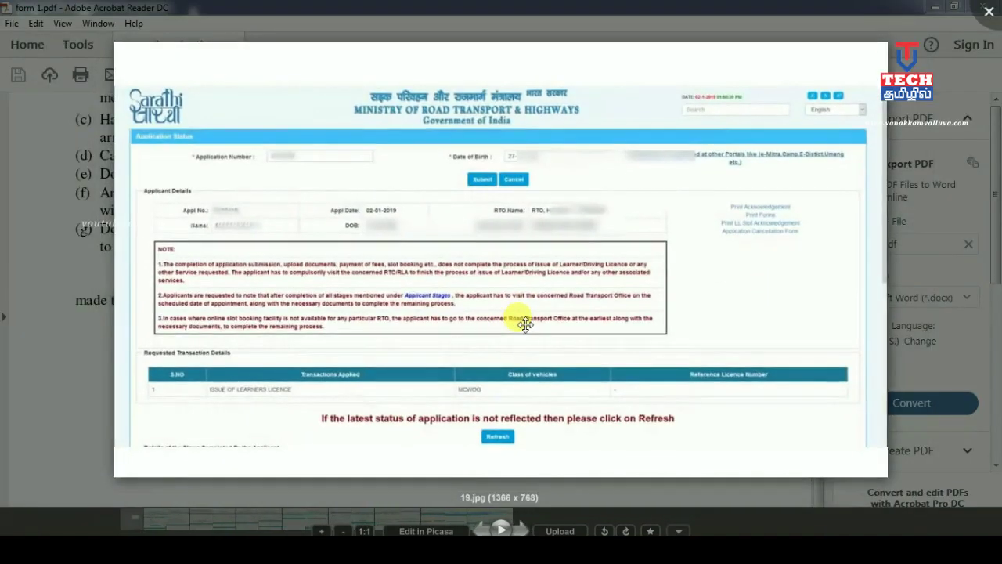
scroll(565, 264, up, 2)
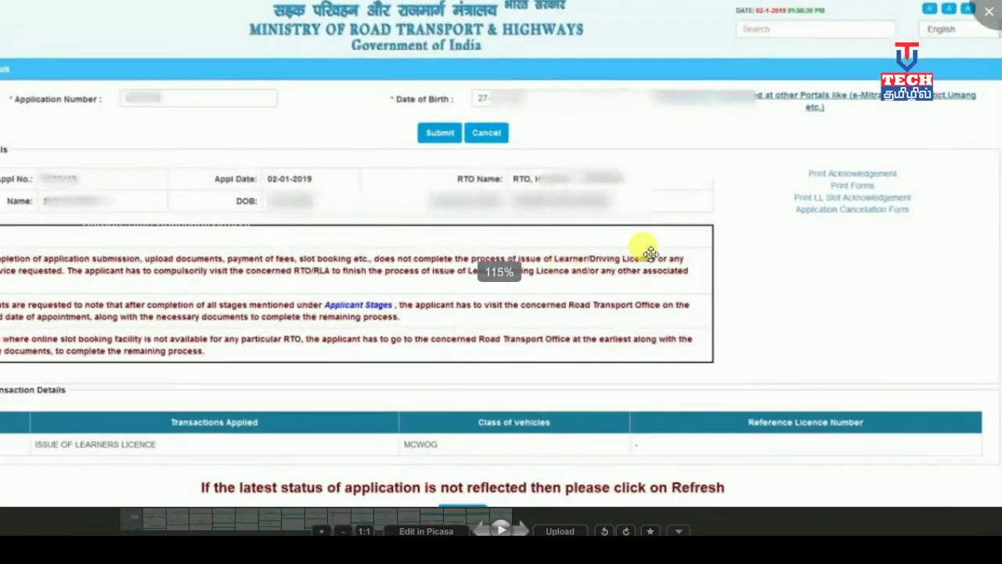
scroll(772, 258, up, 4)
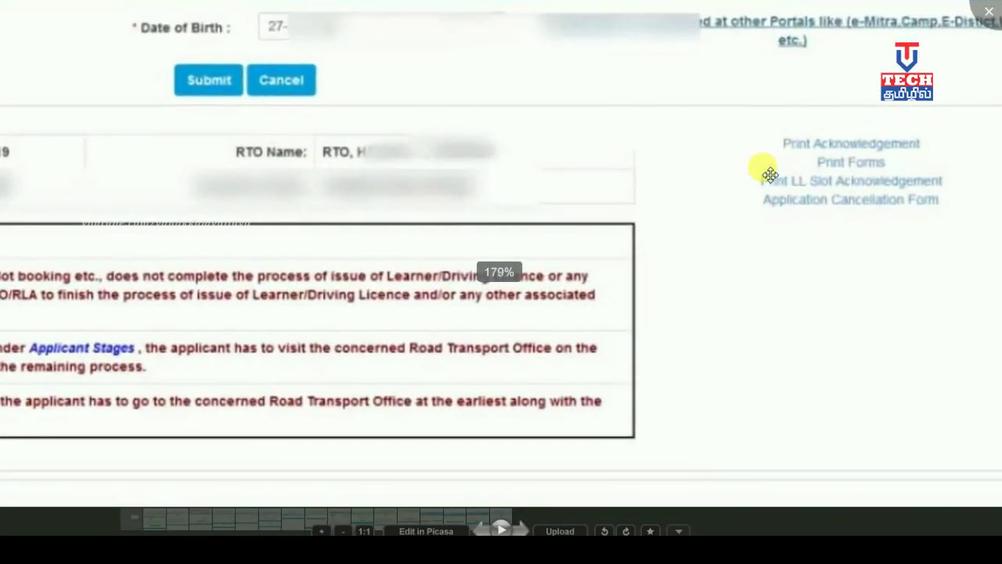
drag(815, 273, 790, 276)
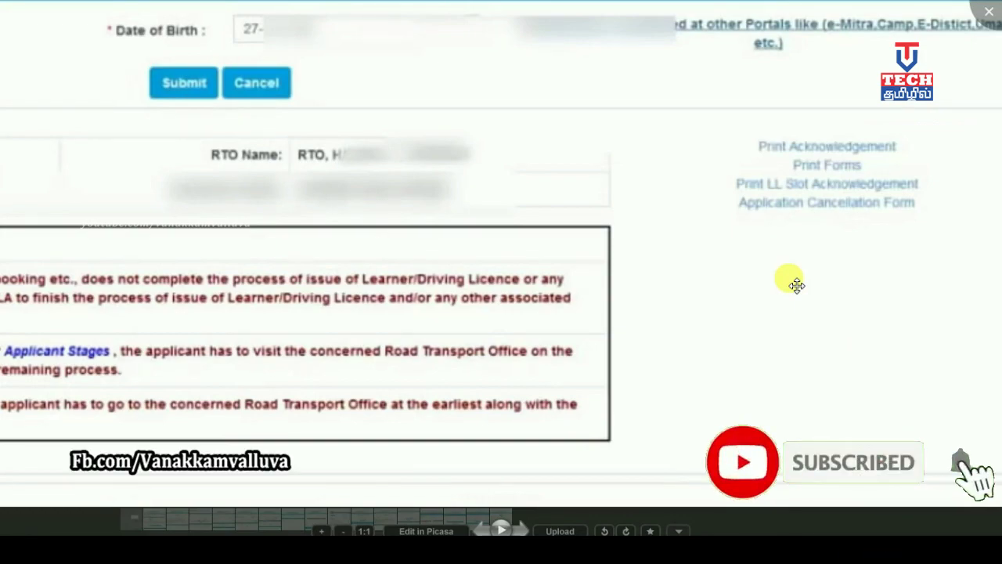
scroll(649, 293, down, 2)
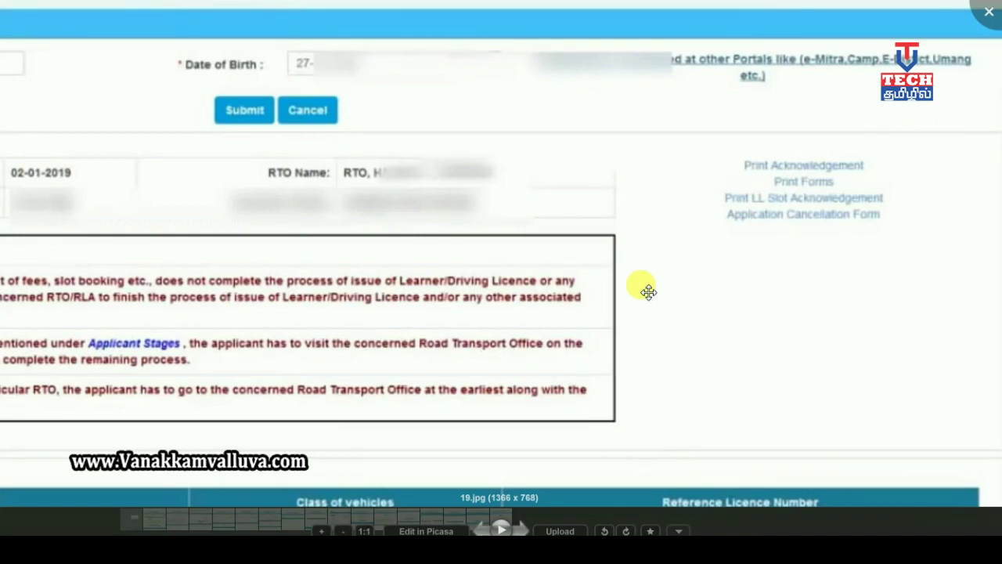
scroll(474, 321, down, 1)
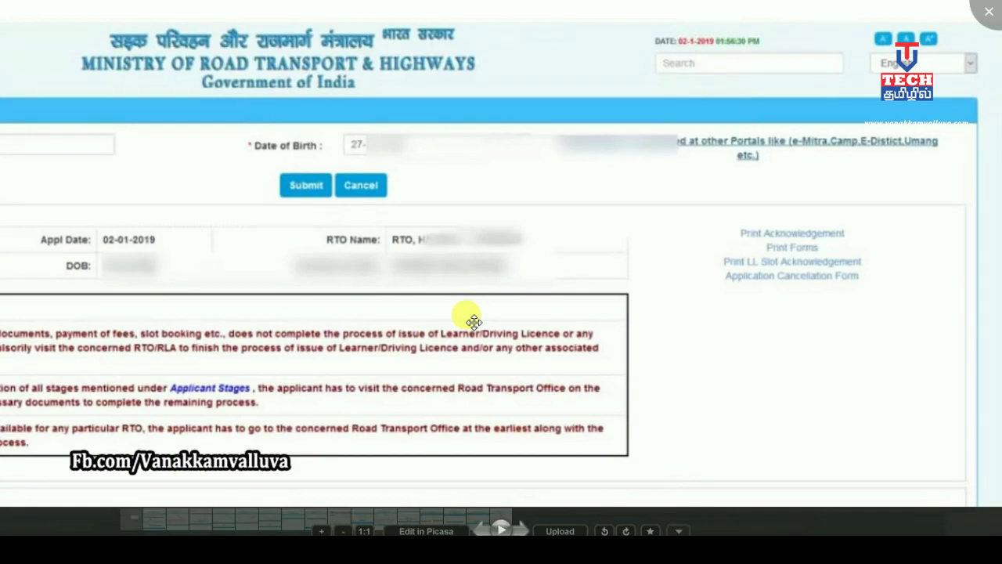
Switch to the Vv Tech Tamil video on YouTube in the browser and view its like and subscription options.
scroll(474, 321, down, 2)
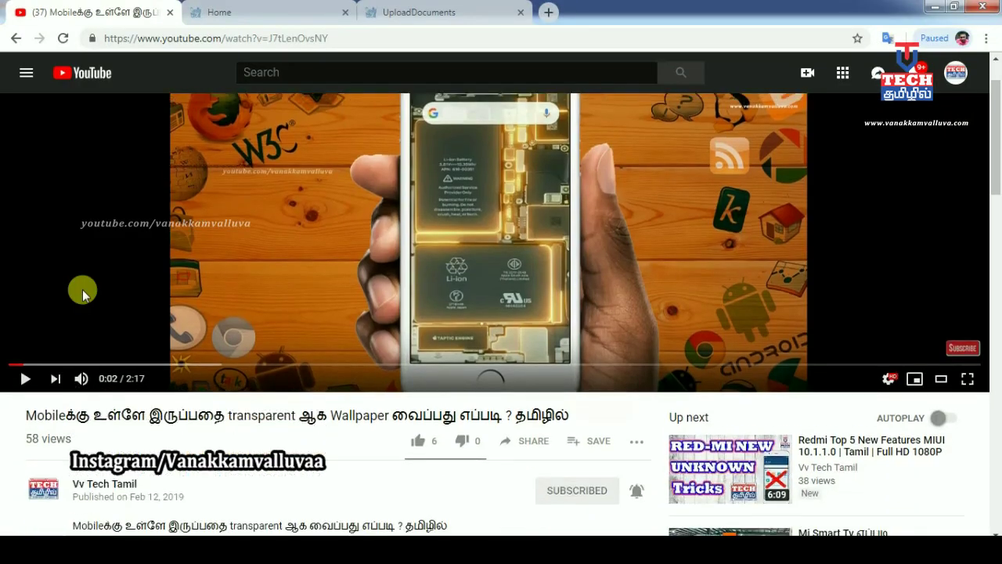
scroll(82, 292, down, 1)
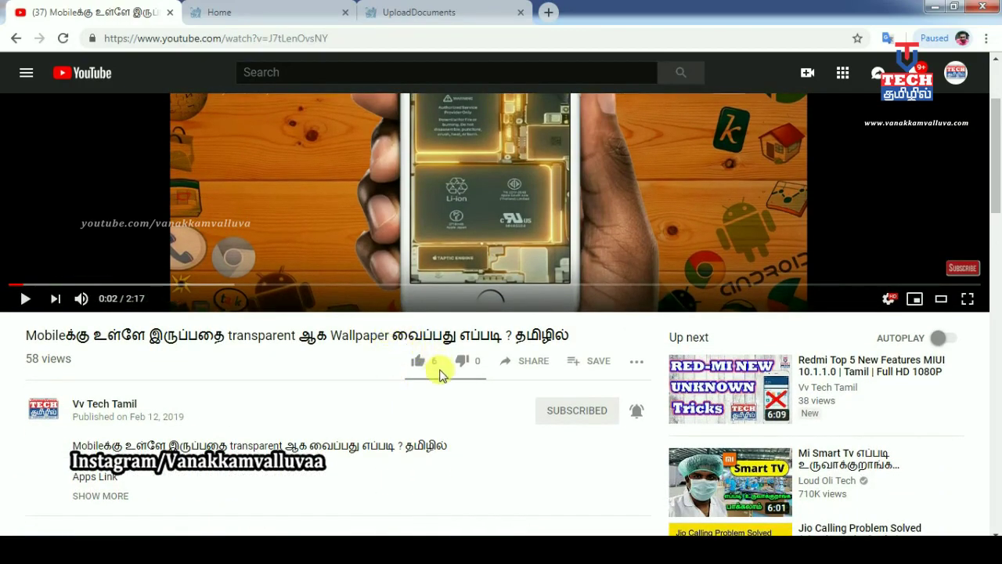